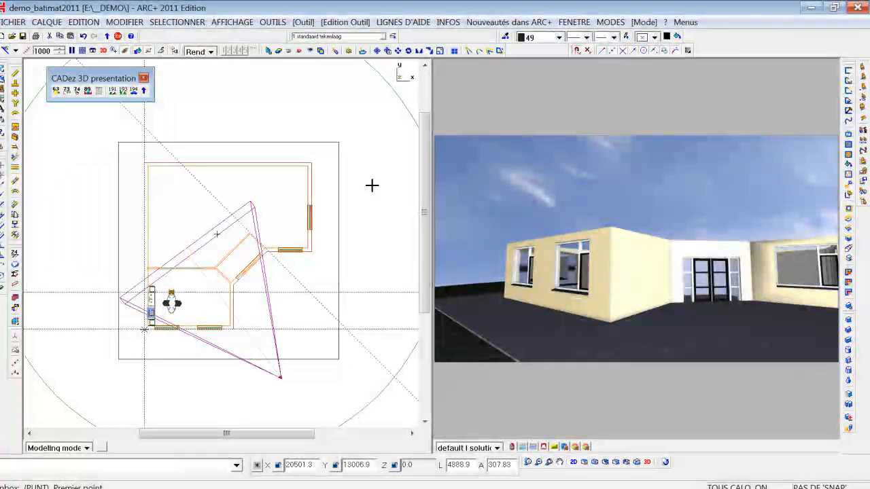
Step: Copy the ground floor's outer walls, windows and entrance doors upward by one storey height three times in the front elevation
{"action": "left_click", "coordinate": [595, 463]}
{"action": "scroll", "coordinate": [191, 218], "scroll_direction": "up", "scroll_amount": 3}
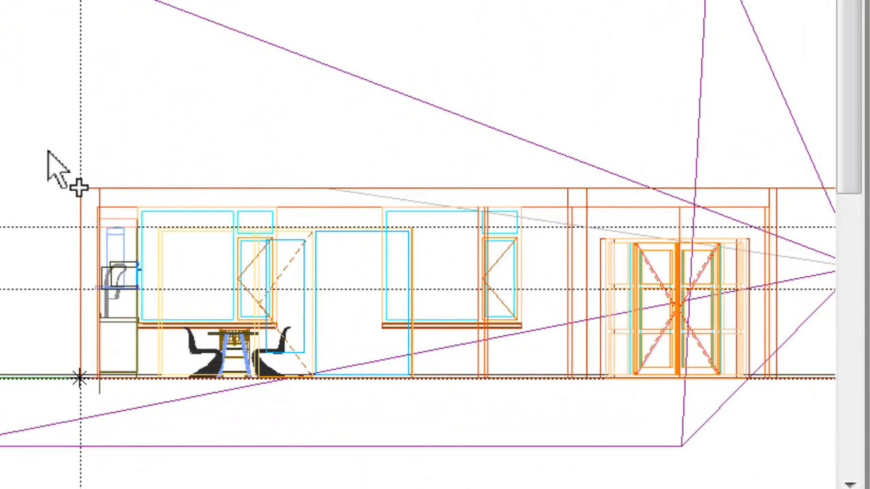
{"action": "left_click_drag", "start_coordinate": [256, 156], "coordinate": [795, 196]}
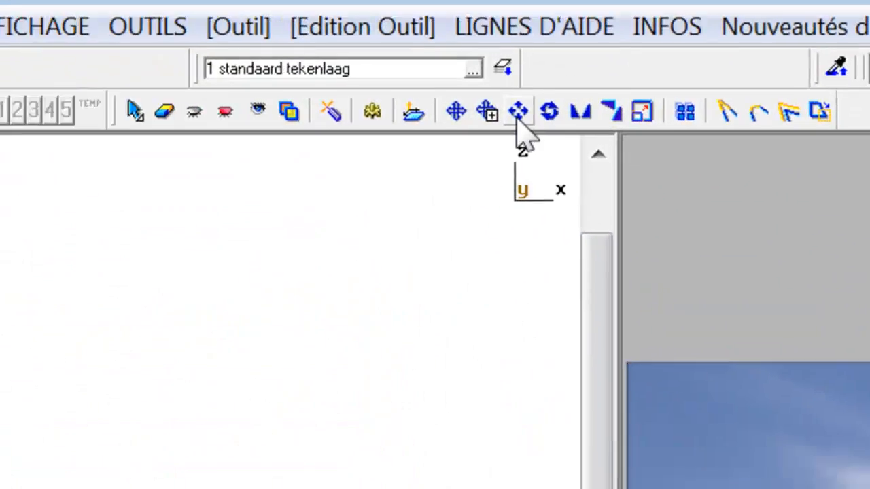
{"action": "left_click", "coordinate": [483, 166]}
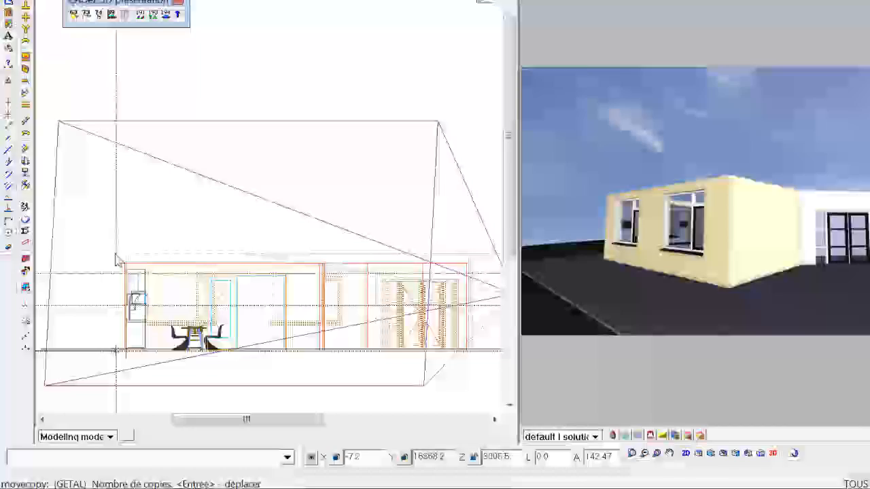
{"action": "type", "text": "3"}
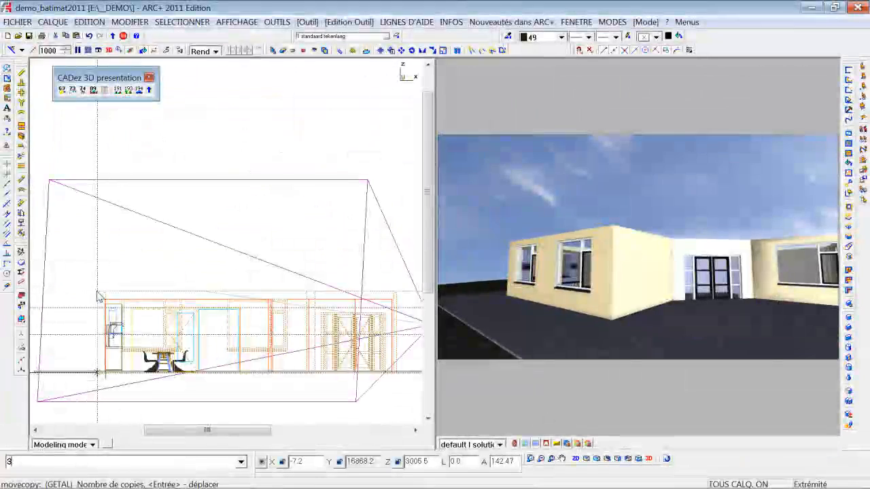
{"action": "key", "text": "Return"}
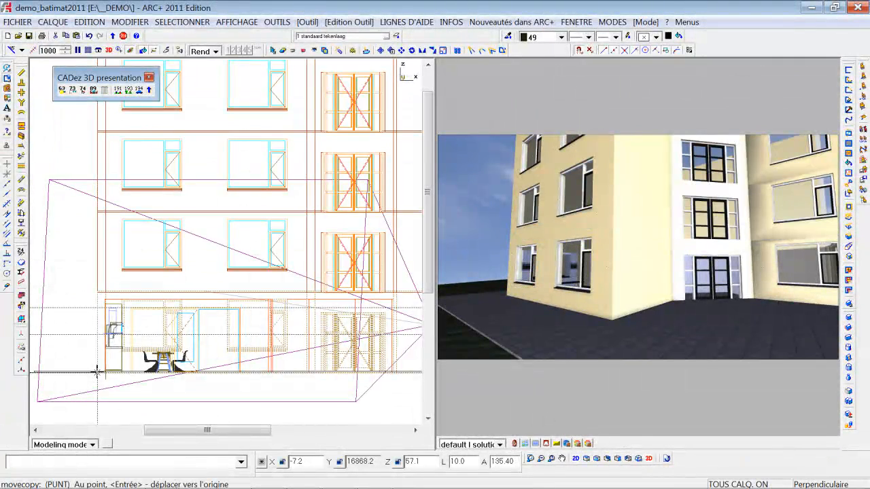
{"action": "middle_click_drag", "start_coordinate": [229, 251], "coordinate": [225, 308]}
{"action": "scroll", "coordinate": [224, 308], "scroll_direction": "down", "scroll_amount": 2}
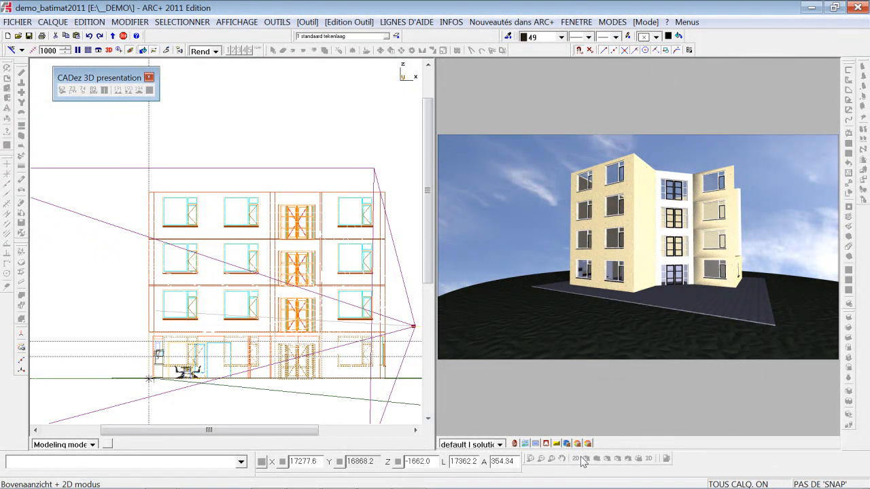
{"action": "left_click", "coordinate": [123, 36]}
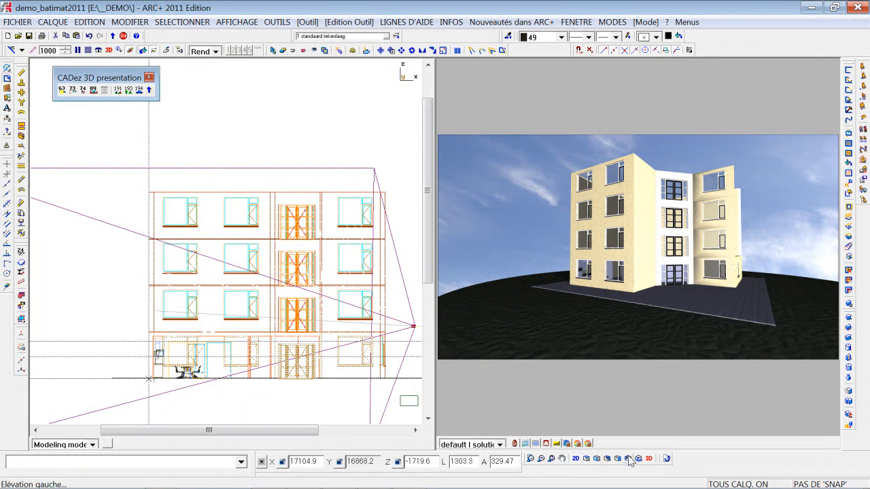
Step: Show the model in a 3D view and hide the three upper storeys
{"action": "left_click", "coordinate": [638, 460]}
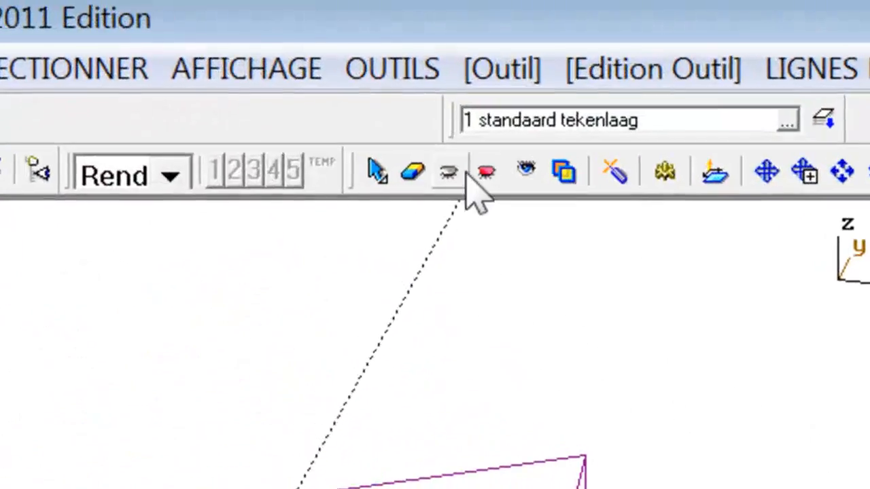
{"action": "left_click", "coordinate": [381, 119]}
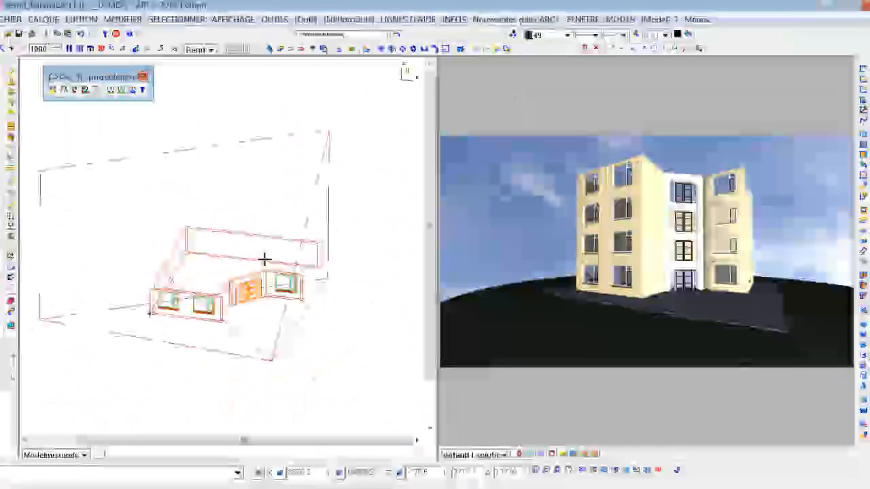
{"action": "scroll", "coordinate": [264, 259], "scroll_direction": "up", "scroll_amount": 8}
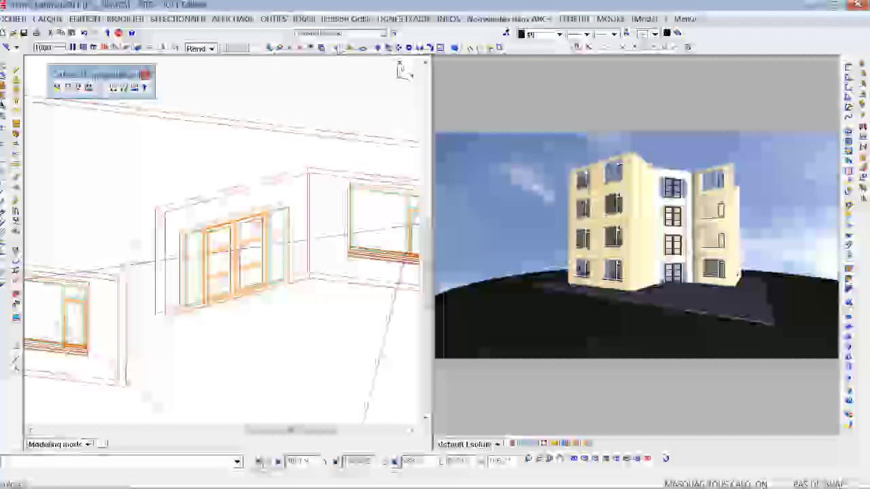
Step: Set the drawing colour to 21 and trace a balcony polygon along the top outer corners of the recessed entrance walls
{"action": "left_click", "coordinate": [560, 34]}
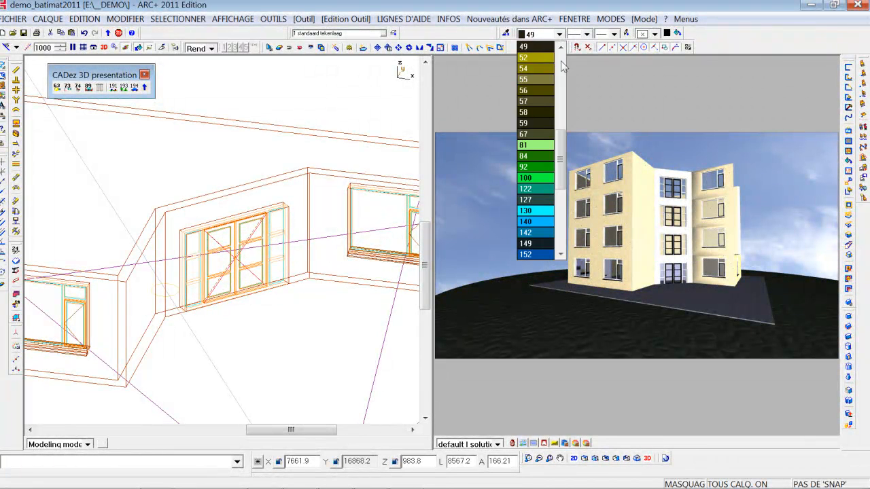
{"action": "left_click", "coordinate": [561, 61]}
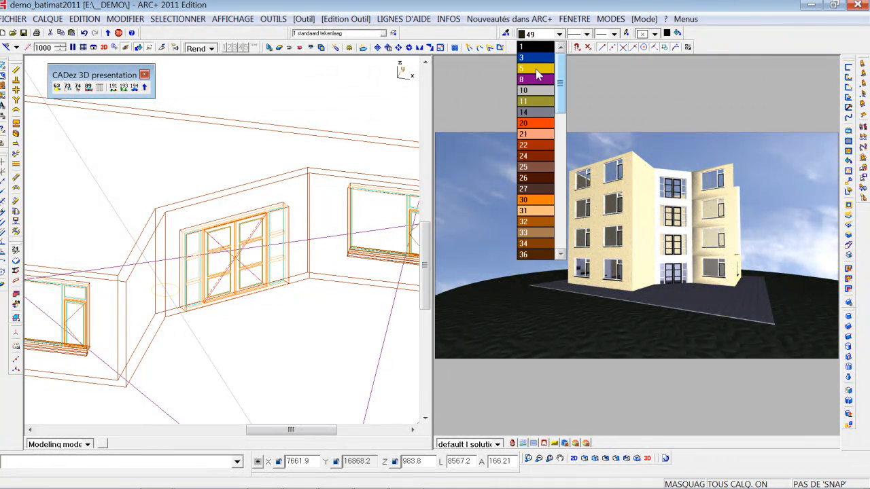
{"action": "left_click", "coordinate": [530, 133]}
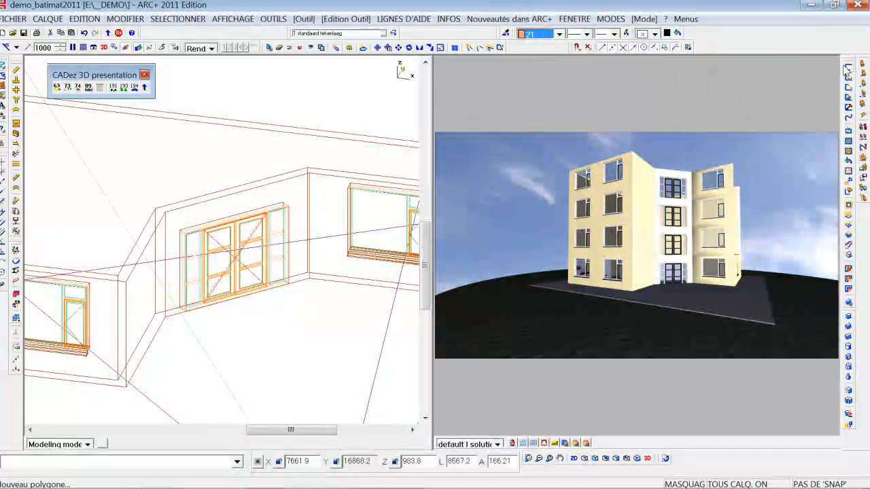
{"action": "left_click", "coordinate": [125, 278]}
{"action": "left_click", "coordinate": [157, 208]}
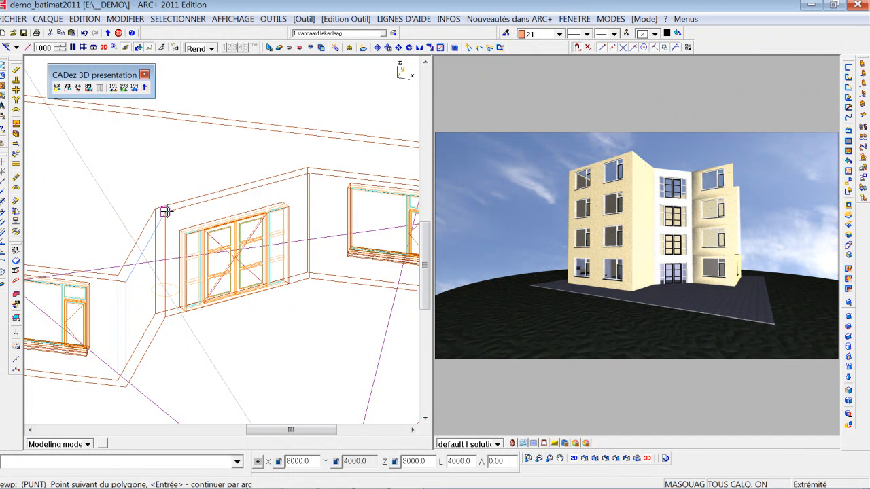
{"action": "left_click", "coordinate": [309, 172]}
{"action": "middle_click_drag", "start_coordinate": [311, 188], "coordinate": [391, 189], "text": "shift"}
{"action": "left_click", "coordinate": [379, 190]}
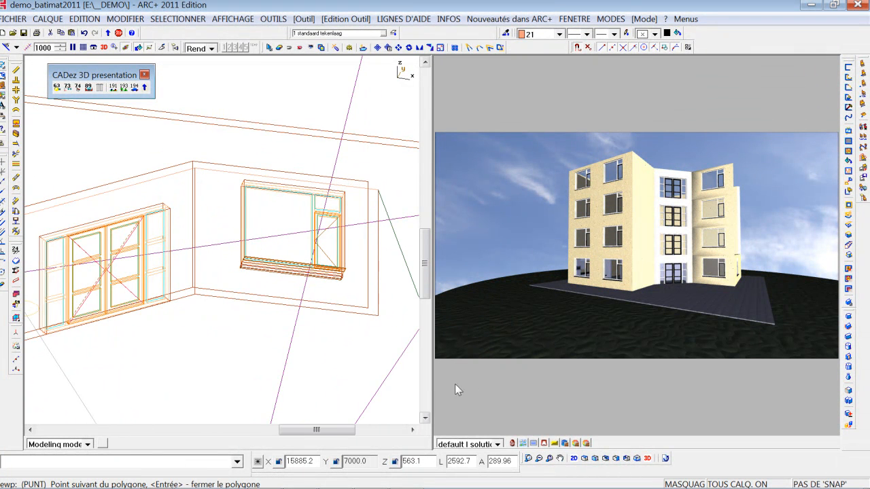
Step: Close the balcony outline with an outward arc between the two wall ends in plan and extrude it as a 3D solid
{"action": "left_click", "coordinate": [584, 459]}
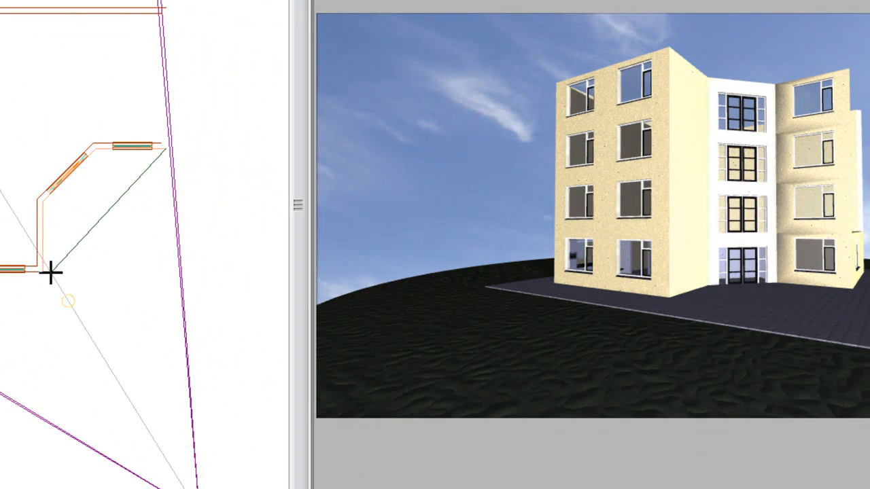
{"action": "left_click", "coordinate": [46, 270]}
{"action": "left_click", "coordinate": [116, 244]}
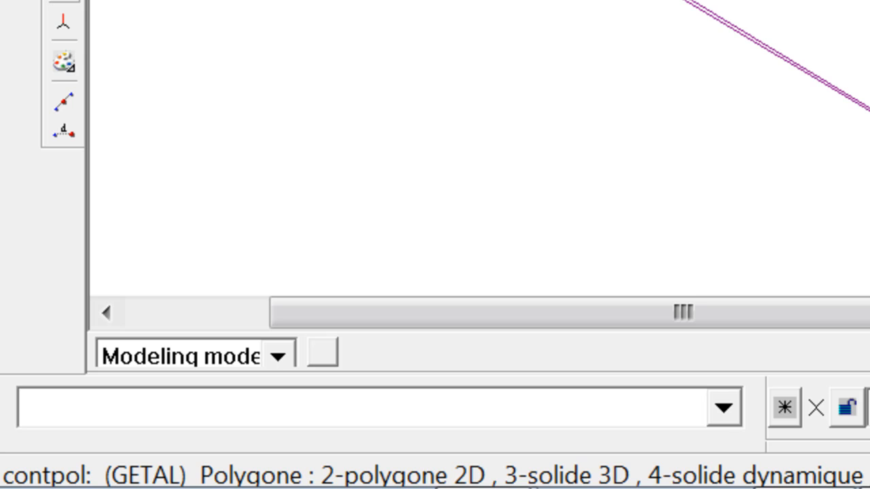
{"action": "key", "text": "Return"}
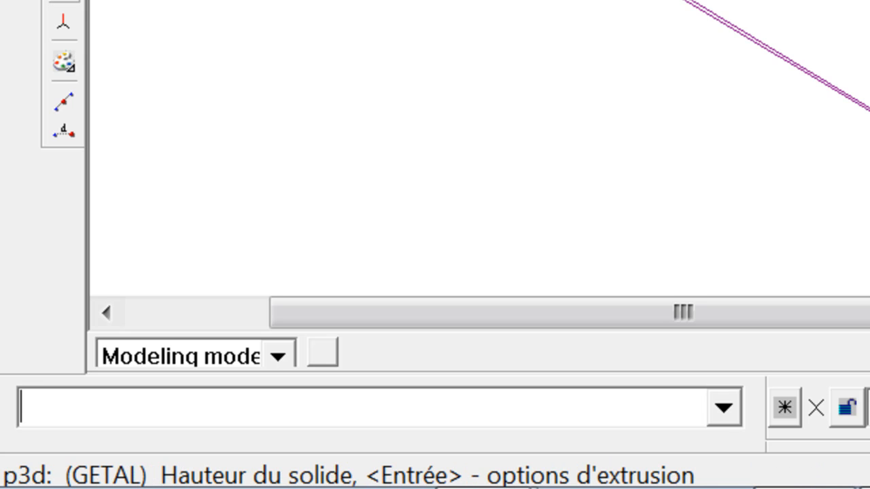
{"action": "key", "text": "Return"}
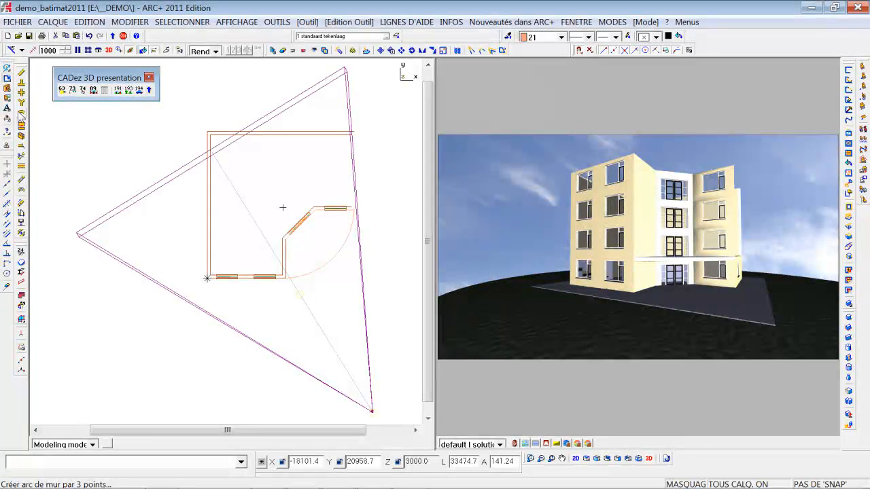
Step: Choose the Hekwerk wall from the ENKEL catalogue for a three-point wall arc, with both wall heights at 1000
{"action": "double_click", "coordinate": [21, 73]}
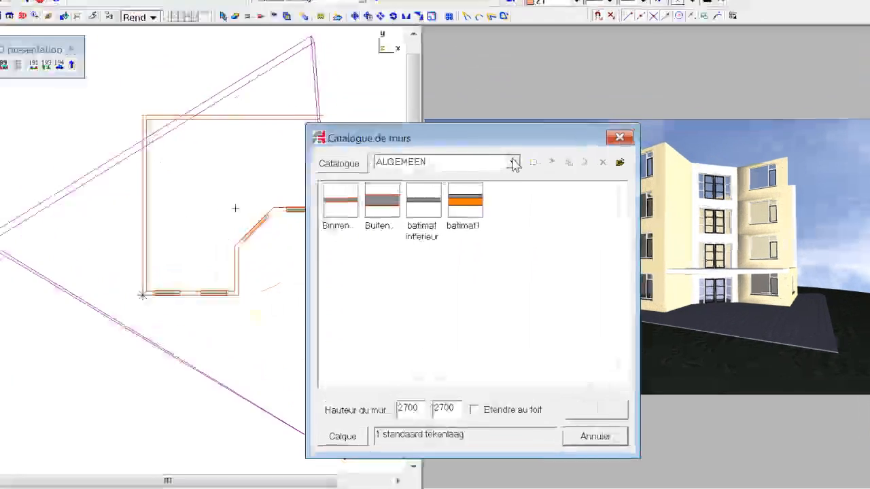
{"action": "left_click", "coordinate": [508, 169]}
{"action": "left_click", "coordinate": [469, 208]}
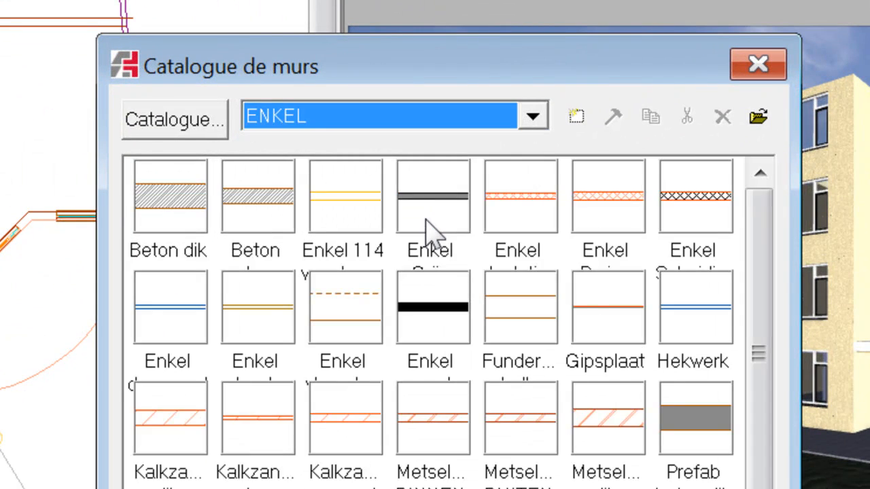
{"action": "left_click", "coordinate": [700, 330]}
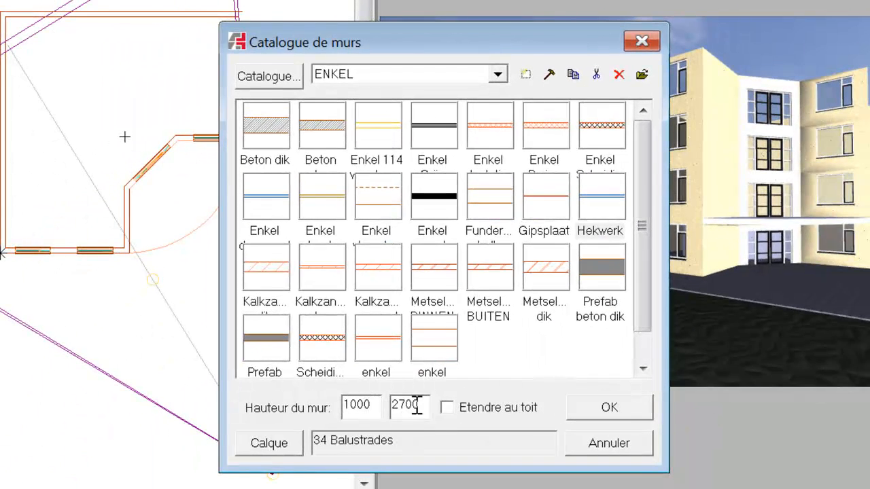
{"action": "double_click", "coordinate": [415, 404]}
{"action": "type", "text": "1000"}
{"action": "left_click", "coordinate": [635, 418]}
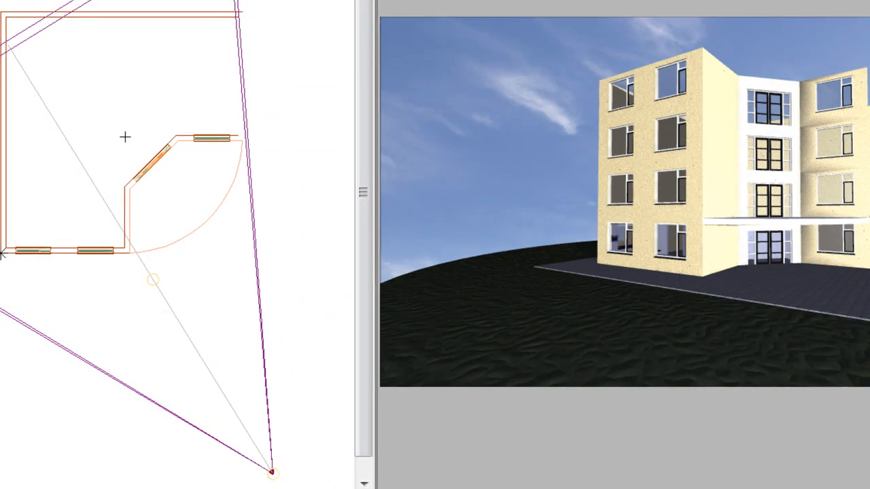
Step: Draw the railing as a free three-point wall arc along the curved balcony edge, from one wall end to the other
{"action": "scroll", "coordinate": [311, 257], "scroll_direction": "up", "scroll_amount": 4}
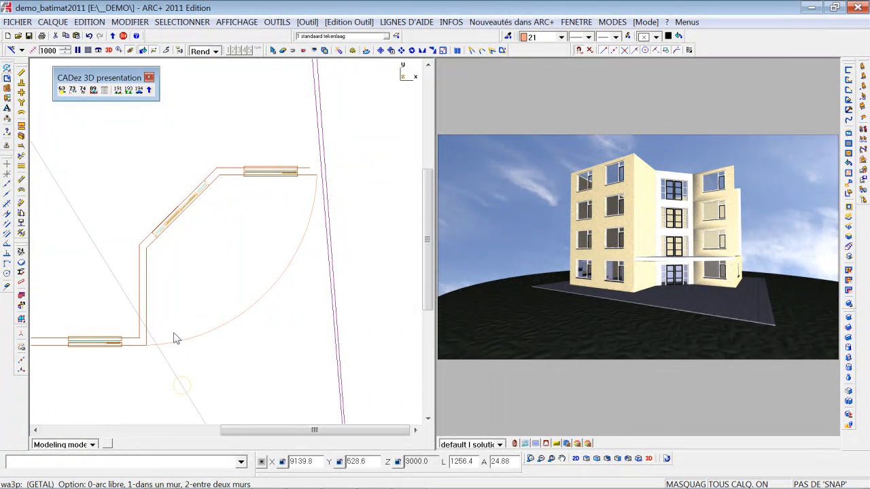
{"action": "type", "text": "0"}
{"action": "key", "text": "Return"}
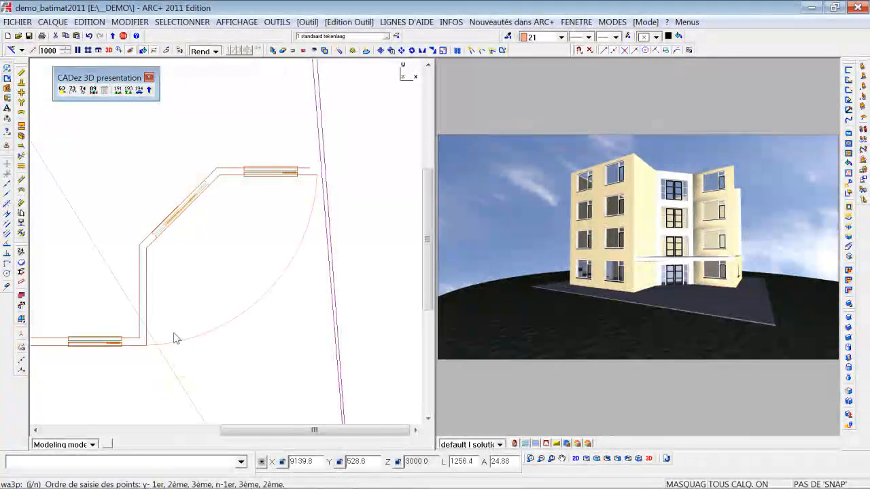
{"action": "key", "text": "Return"}
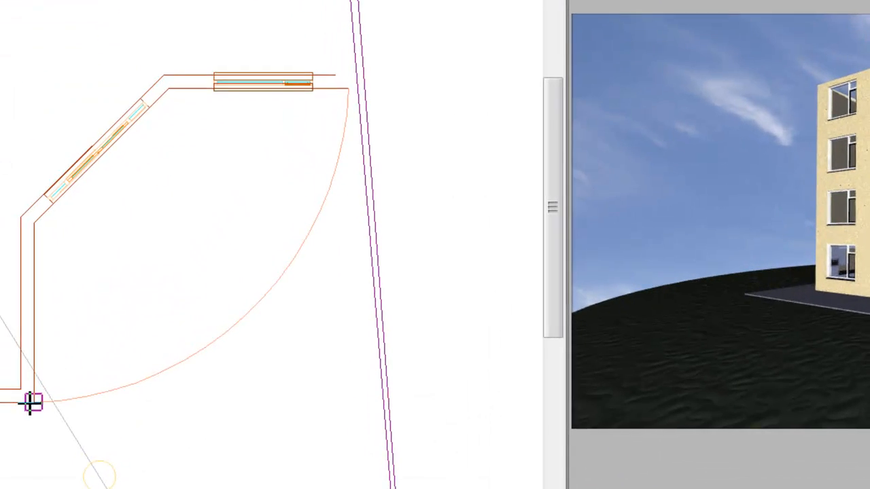
{"action": "left_click", "coordinate": [146, 345]}
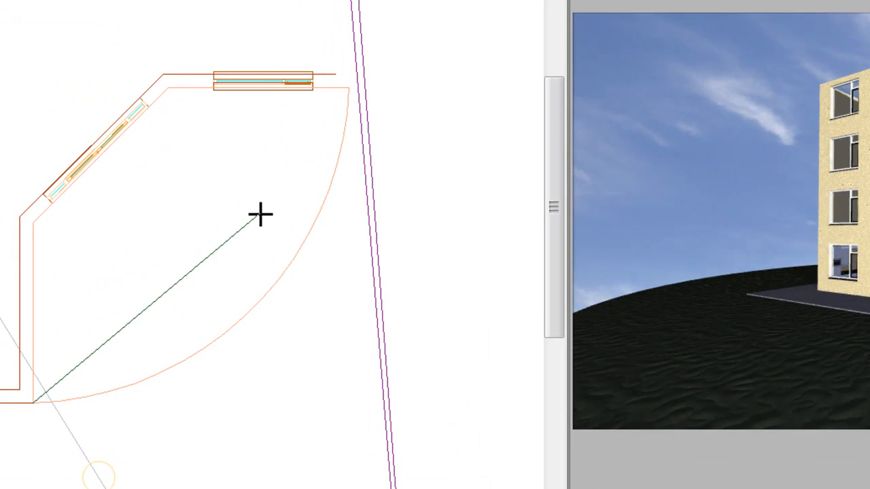
{"action": "left_click", "coordinate": [346, 90]}
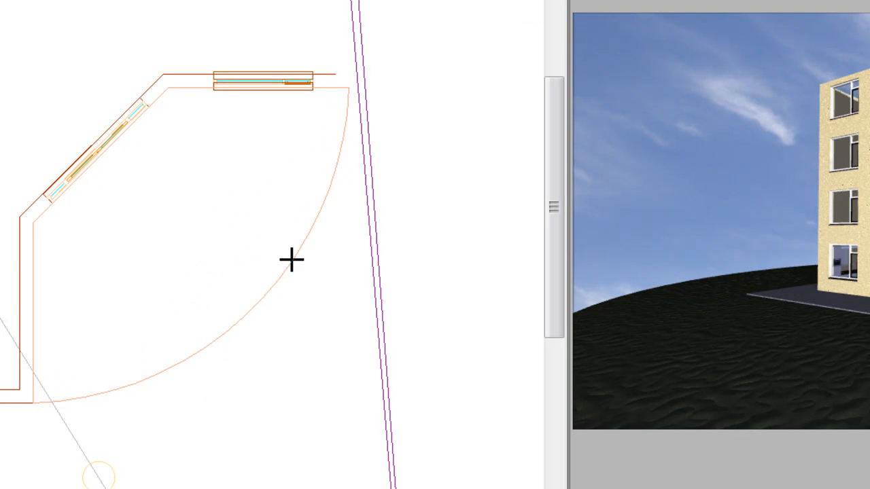
{"action": "left_click", "coordinate": [282, 278]}
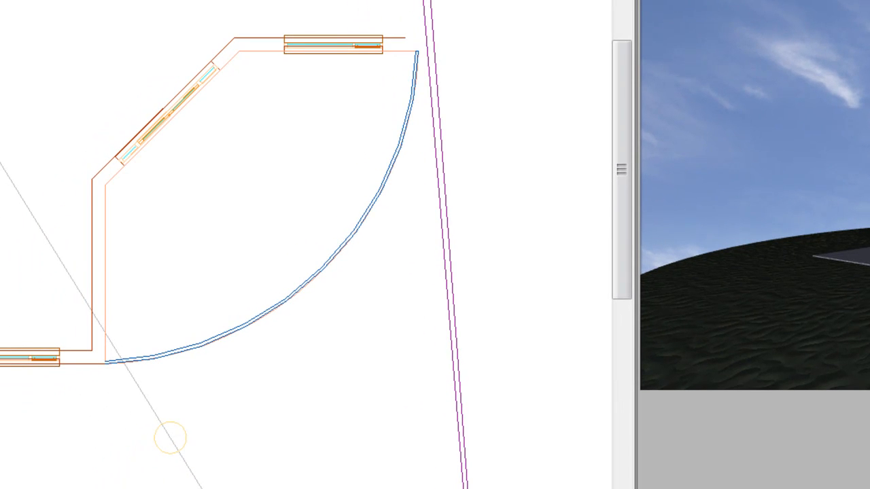
{"action": "left_click", "coordinate": [333, 228]}
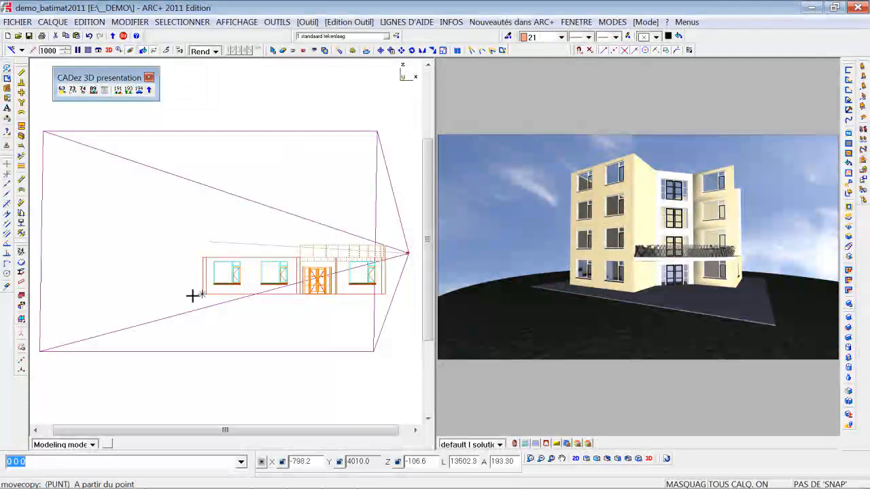
Step: Try to copy the curved balcony railing upward twice by about one storey height in the front elevation
{"action": "scroll", "coordinate": [193, 295], "scroll_direction": "up", "scroll_amount": 4}
{"action": "left_click", "coordinate": [236, 292]}
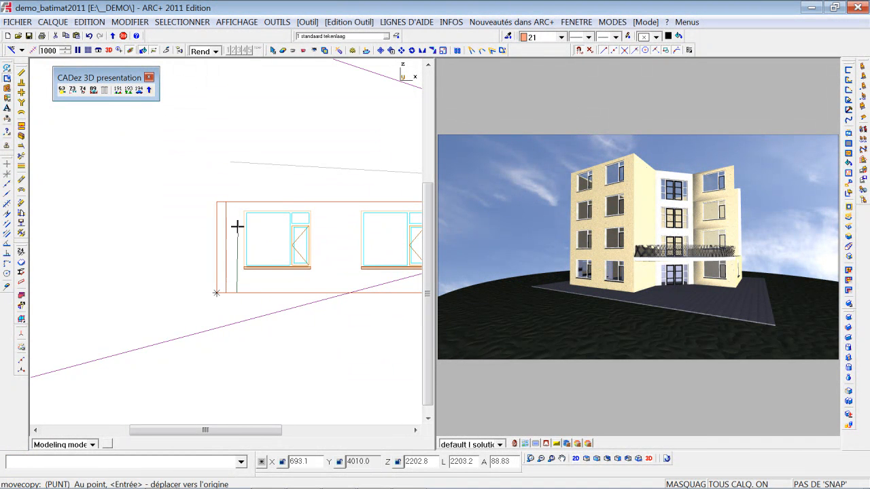
{"action": "left_click", "coordinate": [239, 199]}
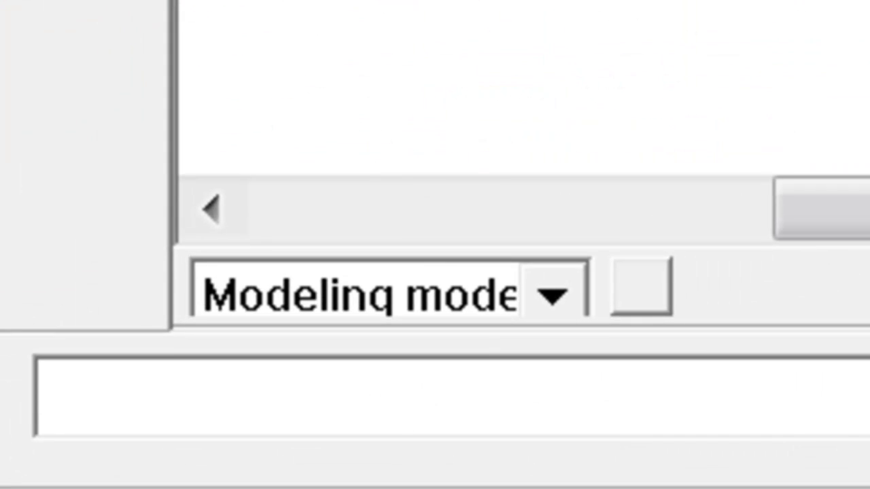
{"action": "type", "text": "2"}
{"action": "key", "text": "Return"}
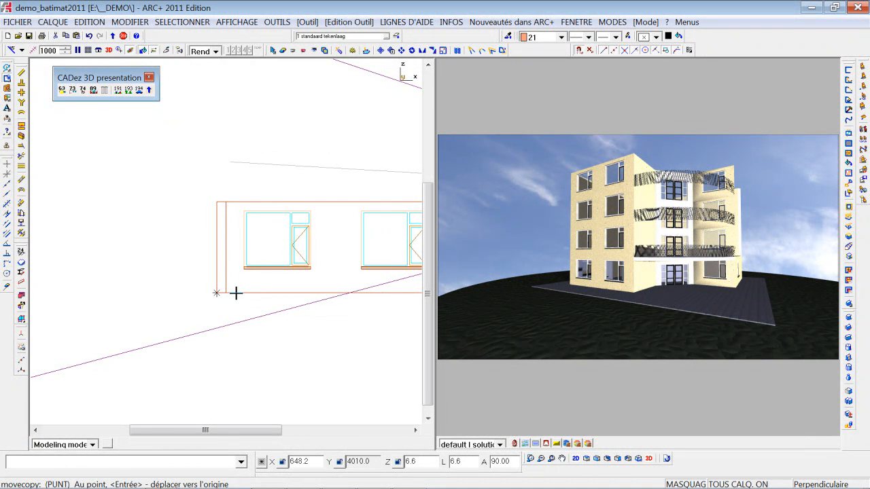
{"action": "left_click", "coordinate": [123, 37]}
{"action": "middle_click_drag", "start_coordinate": [265, 221], "coordinate": [230, 225]}
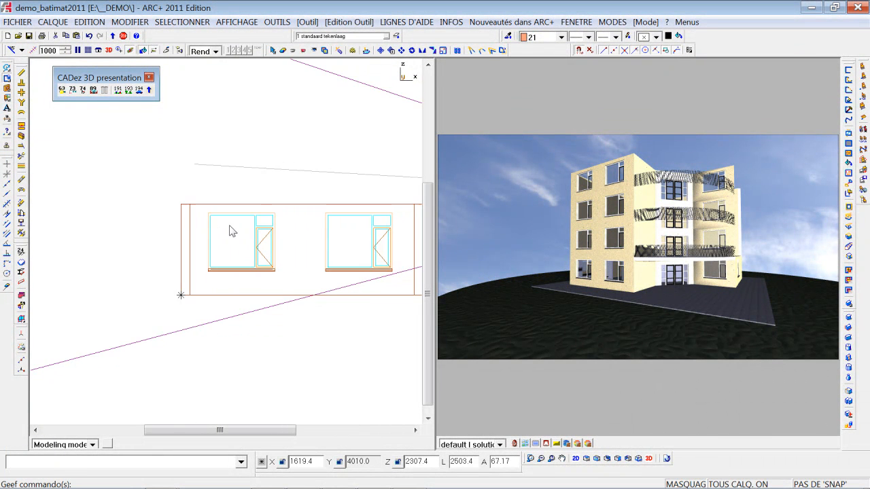
{"action": "scroll", "coordinate": [237, 231], "scroll_direction": "down", "scroll_amount": 4}
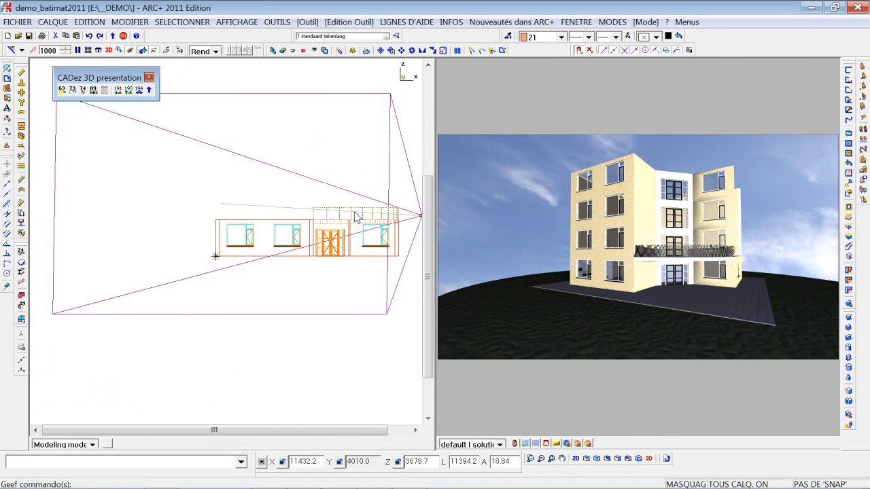
Step: Copy the balcony slab and its railing upward 2 times, using the ground-to-roof height of one storey as the offset
{"action": "scroll", "coordinate": [354, 216], "scroll_direction": "up", "scroll_amount": 4}
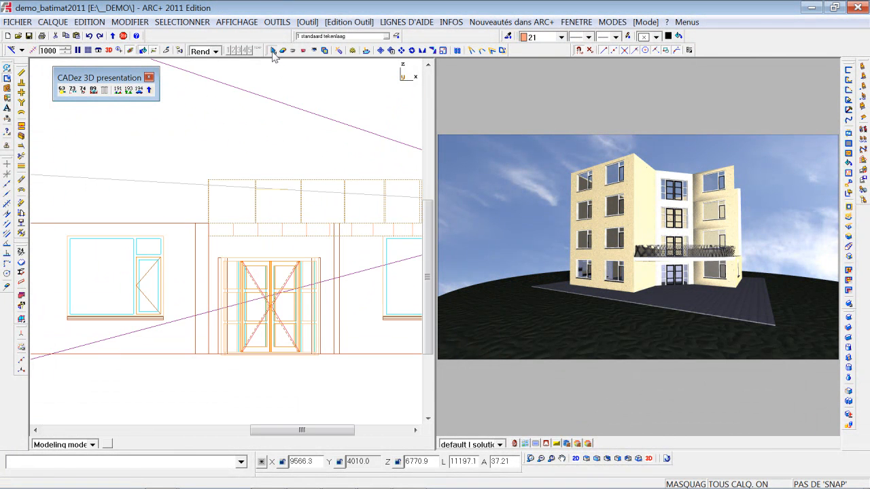
{"action": "left_click", "coordinate": [272, 232]}
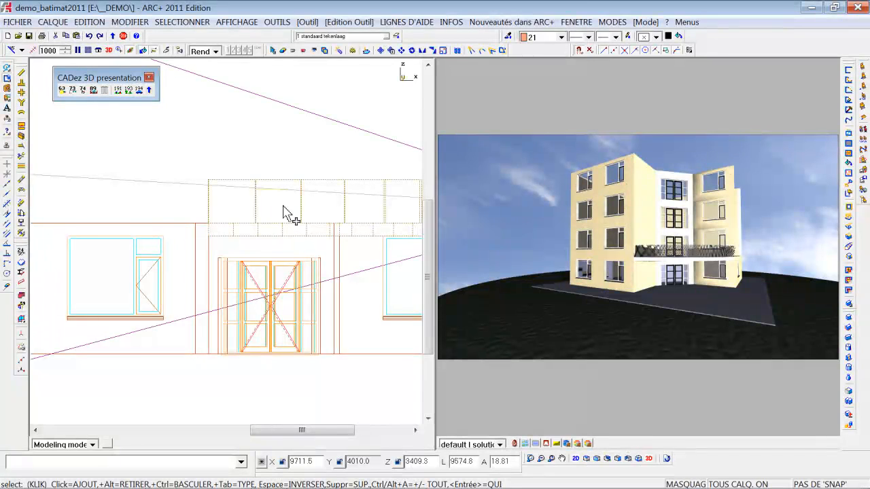
{"action": "left_click", "coordinate": [401, 53]}
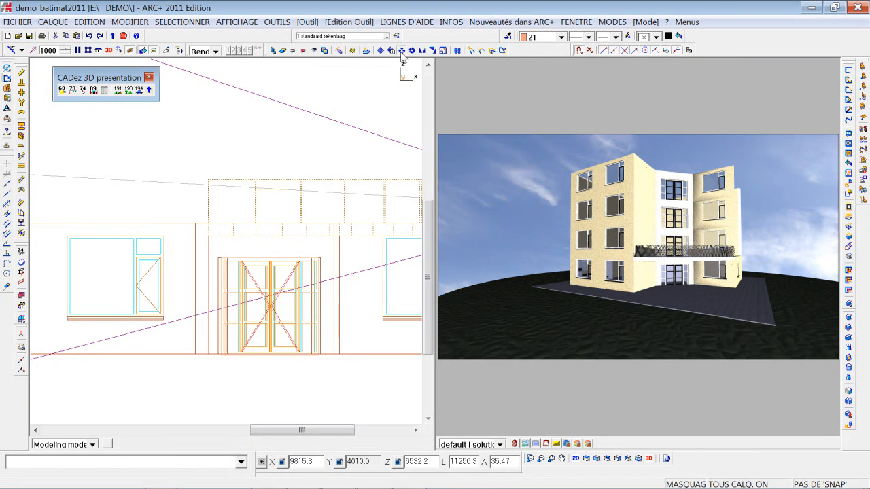
{"action": "key", "text": "Return"}
{"action": "left_click", "coordinate": [181, 355]}
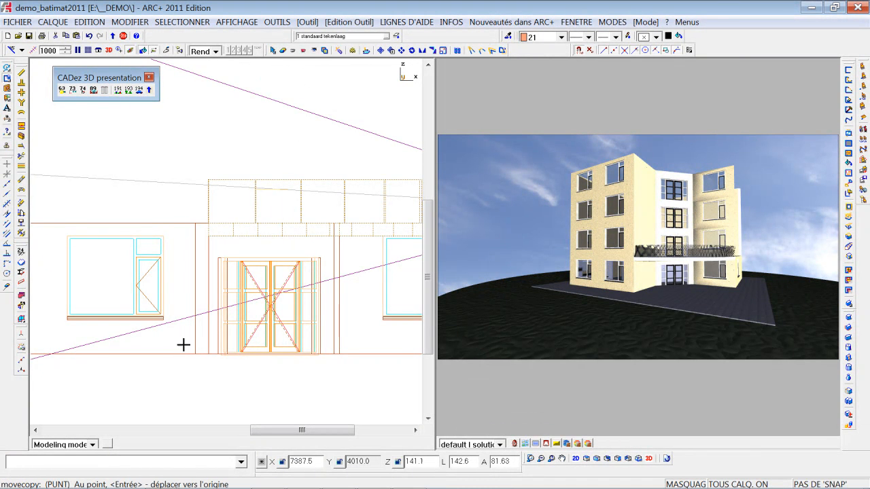
{"action": "left_click", "coordinate": [181, 225]}
{"action": "type", "text": "2"}
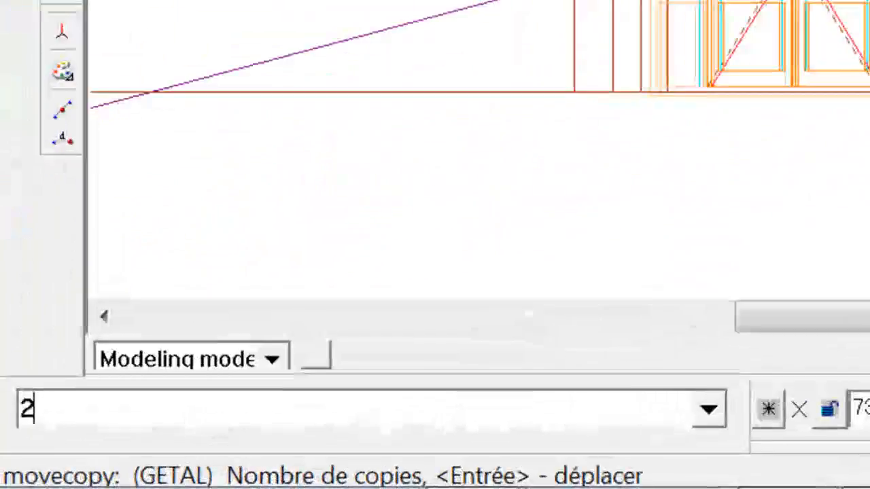
{"action": "key", "text": "Return"}
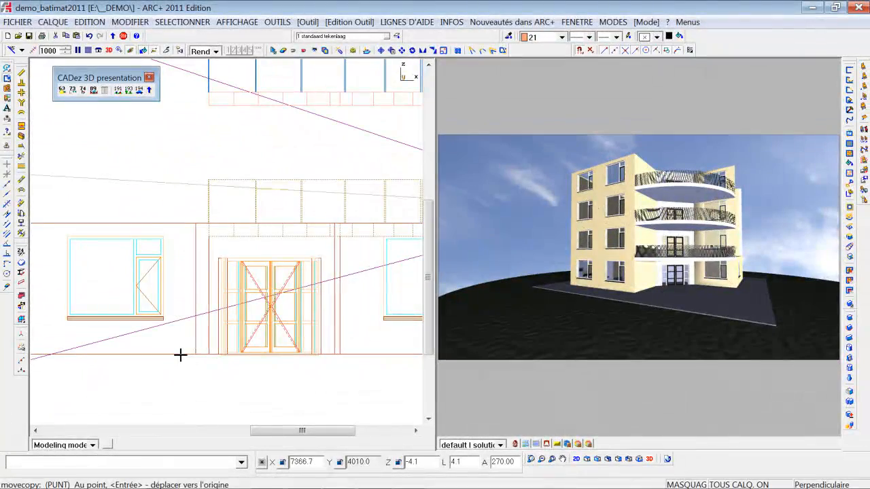
{"action": "key", "text": "Escape"}
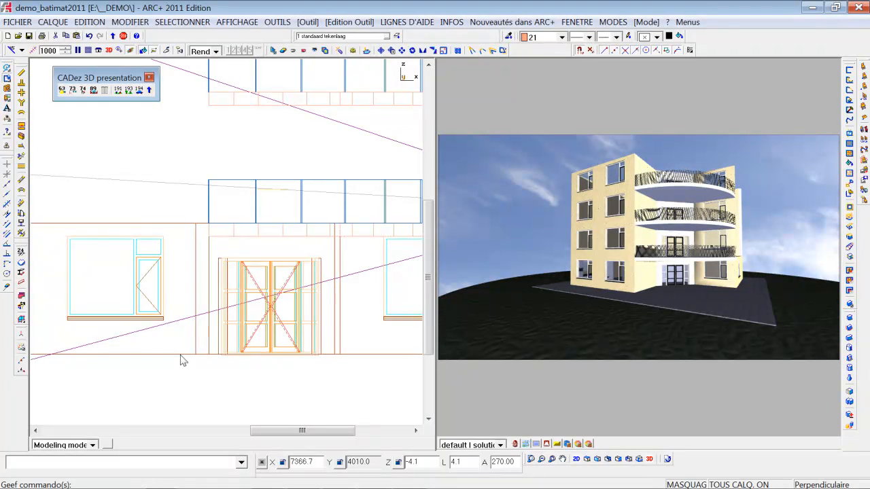
Step: Place a horizontal guide line along the underside of the topmost balcony in the front elevation
{"action": "scroll", "coordinate": [263, 186], "scroll_direction": "down", "scroll_amount": 5}
{"action": "middle_click_drag", "start_coordinate": [282, 167], "coordinate": [277, 236]}
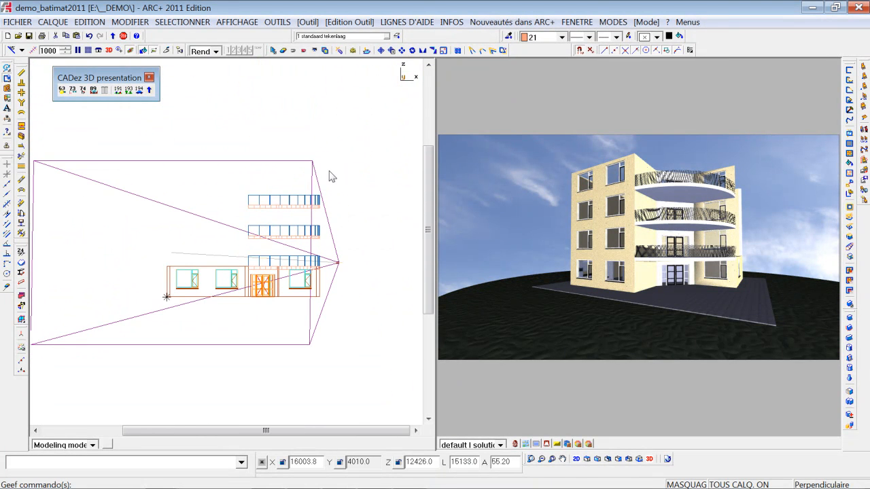
{"action": "middle_click_drag", "start_coordinate": [145, 249], "coordinate": [201, 241]}
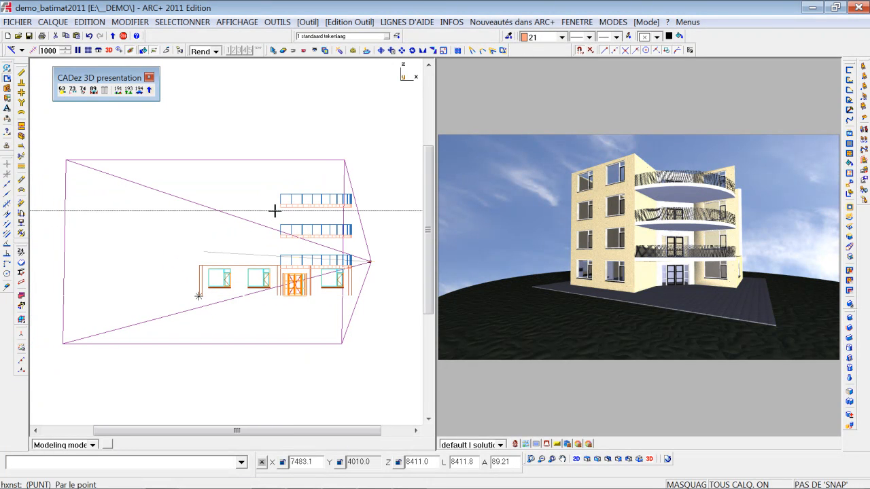
{"action": "left_click", "coordinate": [279, 208]}
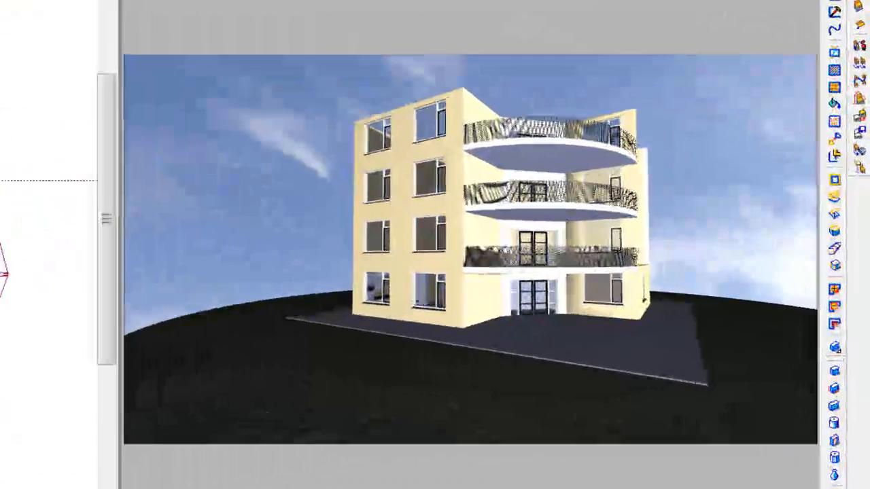
Step: Show the CADez Kozijn LOS tools and load the =.iii division frame from the _profiel\ALU\ts50 catalogue
{"action": "right_click", "coordinate": [861, 242]}
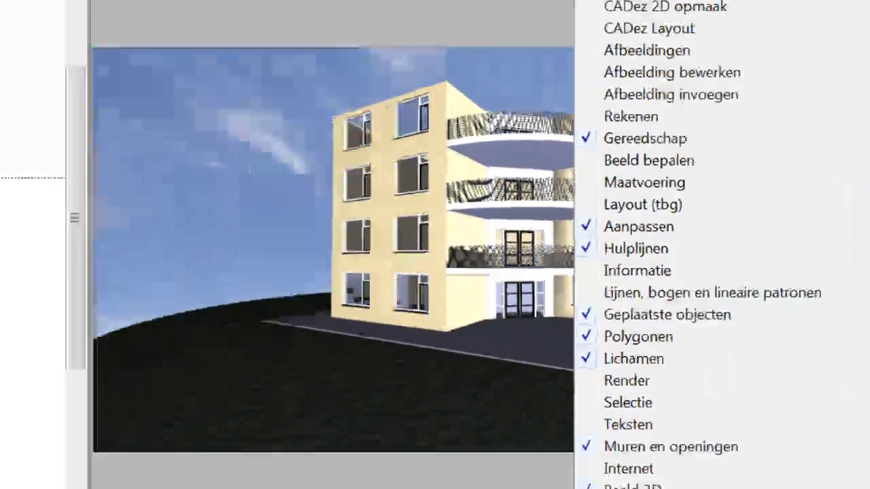
{"action": "left_click", "coordinate": [740, 77]}
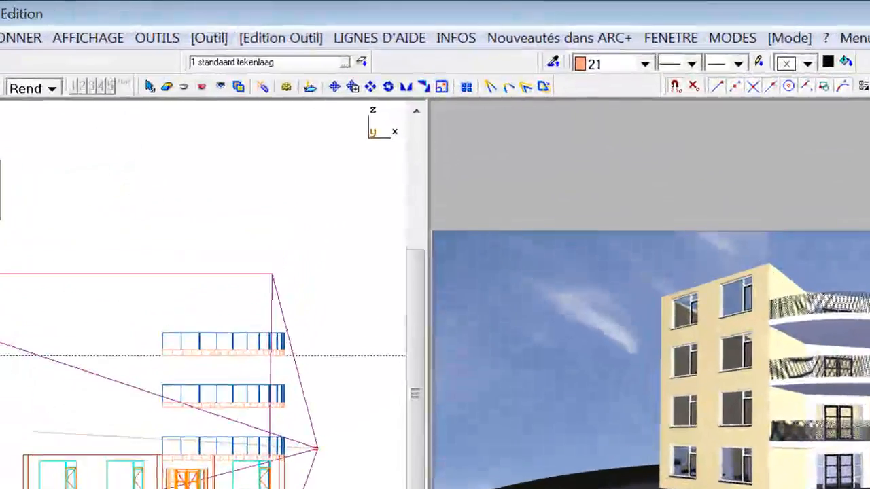
{"action": "left_click", "coordinate": [1, 175]}
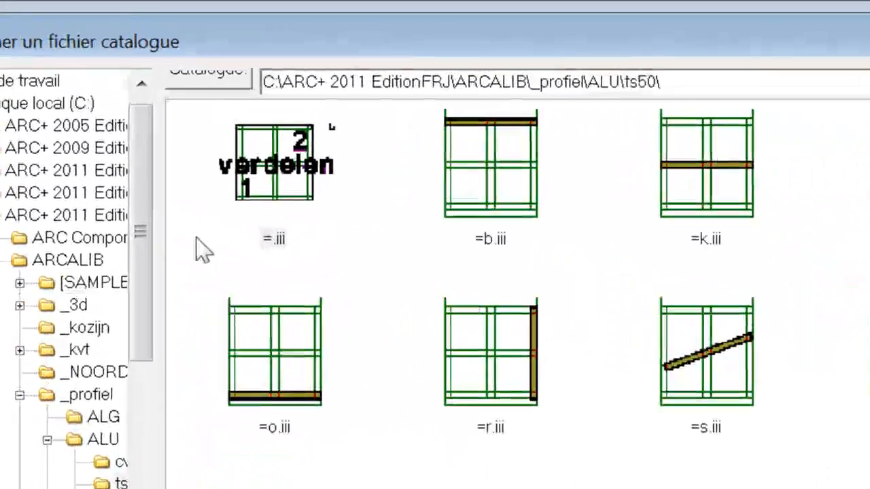
{"action": "left_click", "coordinate": [272, 191]}
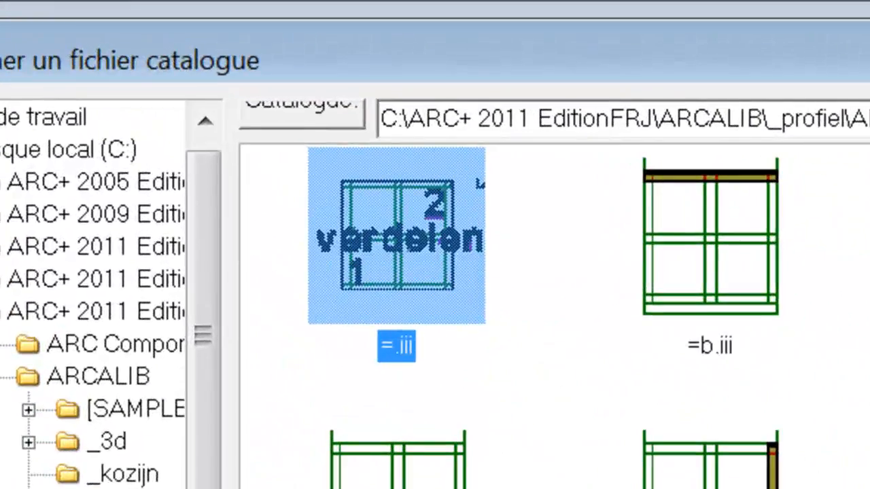
{"action": "left_click", "coordinate": [691, 388]}
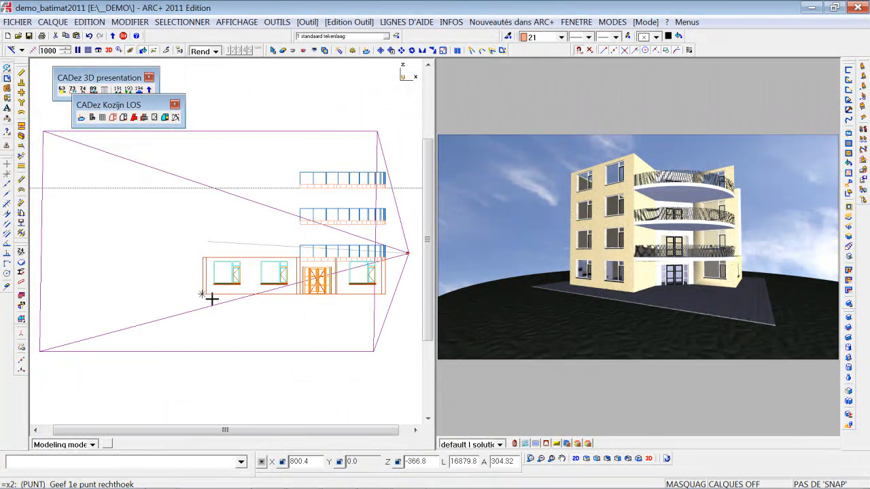
Step: Add guides at ground level and the building's end corner, and draw the frame rectangle beside the building up to the upper guide
{"action": "left_click", "coordinate": [146, 294]}
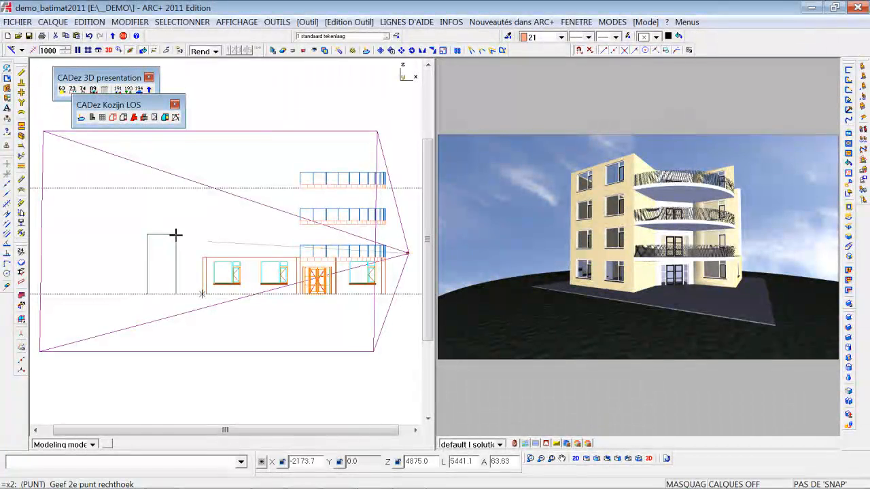
{"action": "key", "text": "Escape"}
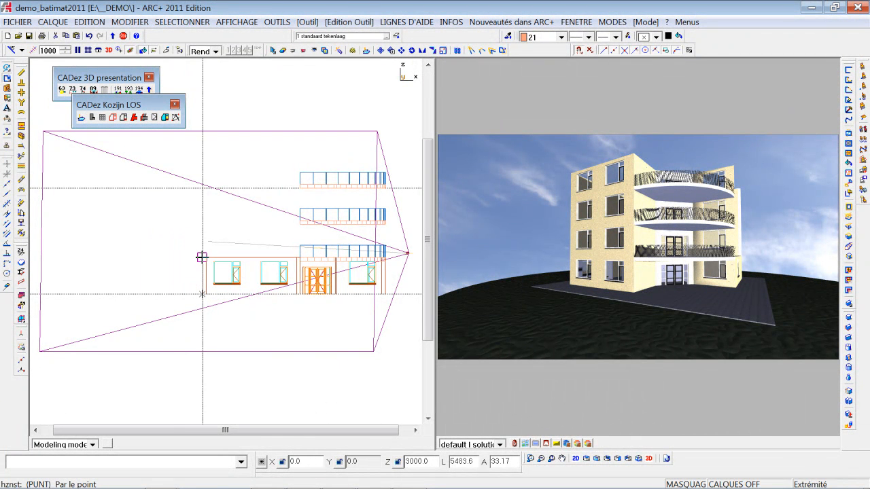
{"action": "left_click", "coordinate": [202, 189]}
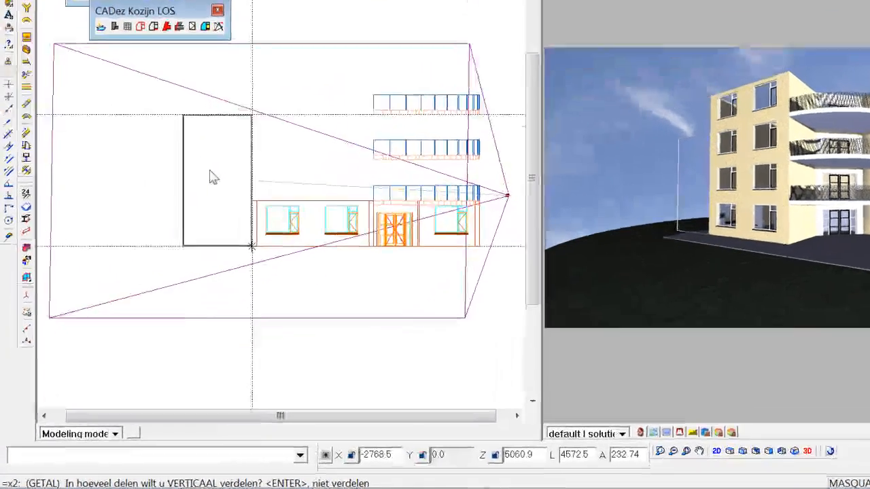
Step: Divide the frame into 5 vertical and 7 horizontal parts, and delete mullions to leave one narrow and two wide bays
{"action": "type", "text": "5"}
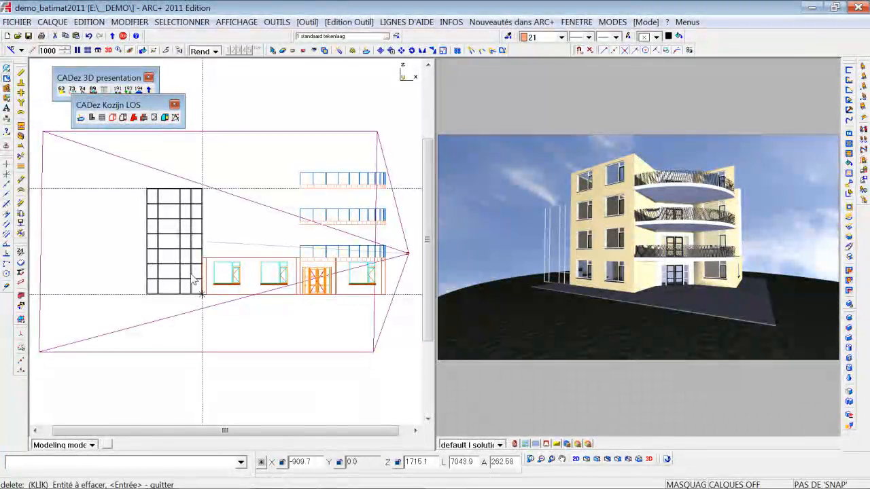
{"action": "scroll", "coordinate": [174, 282], "scroll_direction": "up", "scroll_amount": 4}
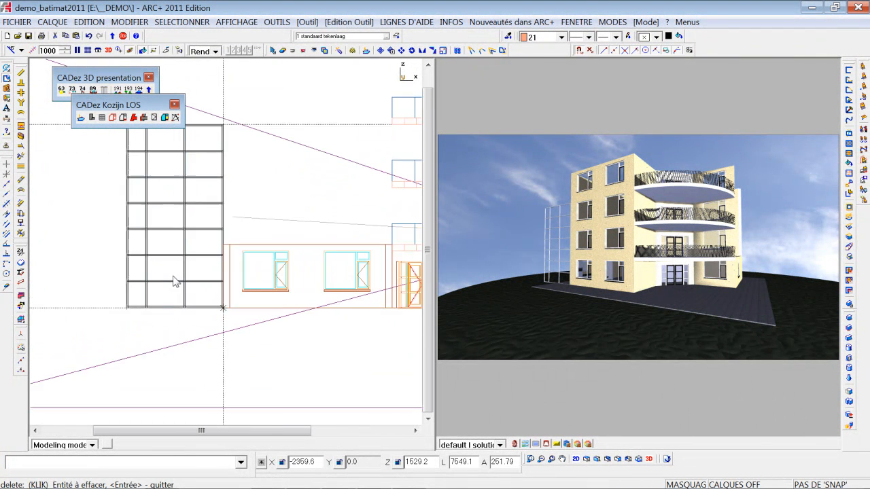
Step: Fill the lowest, middle and uppermost rows of the frame grid with full-width PANEEL rectangles
{"action": "middle_click_drag", "start_coordinate": [184, 225], "coordinate": [191, 321]}
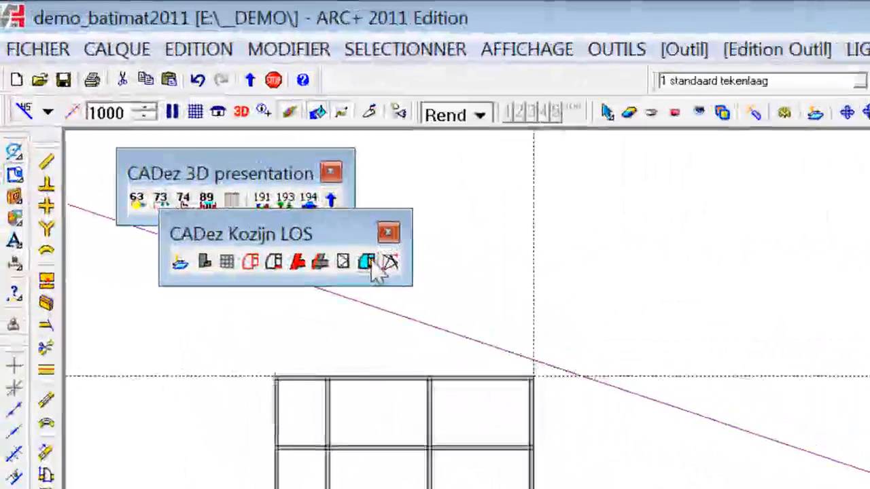
{"action": "left_click", "coordinate": [375, 263]}
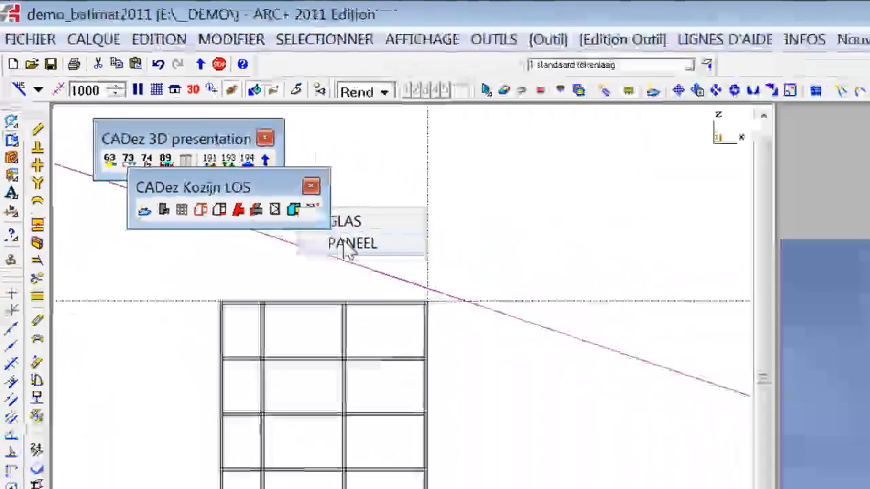
{"action": "left_click", "coordinate": [348, 246]}
{"action": "left_click", "coordinate": [410, 326]}
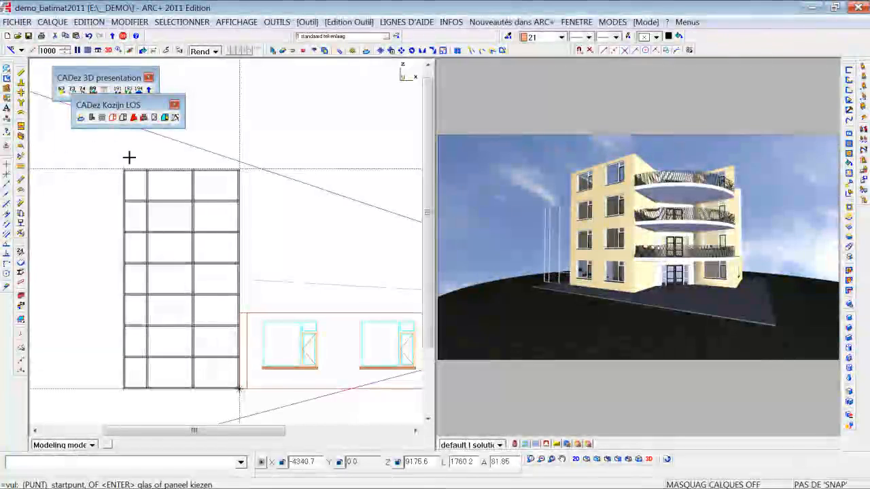
{"action": "left_click", "coordinate": [125, 384]}
{"action": "left_click", "coordinate": [236, 360]}
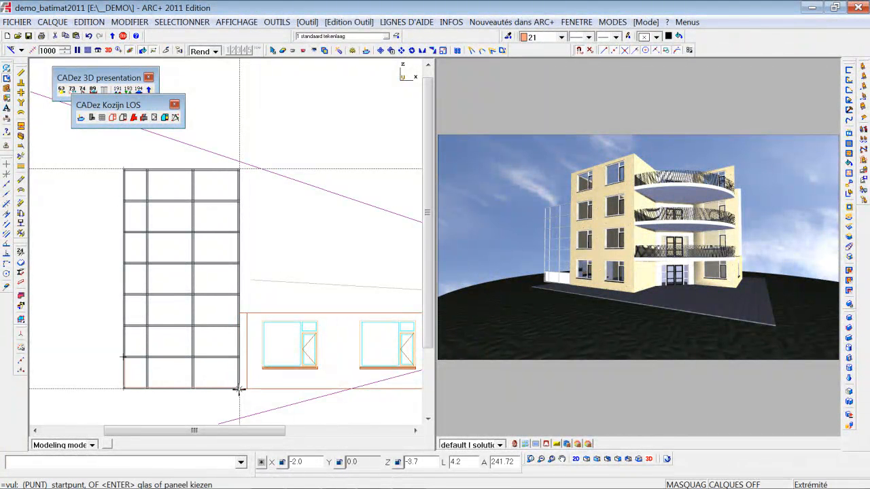
{"action": "left_click", "coordinate": [125, 296]}
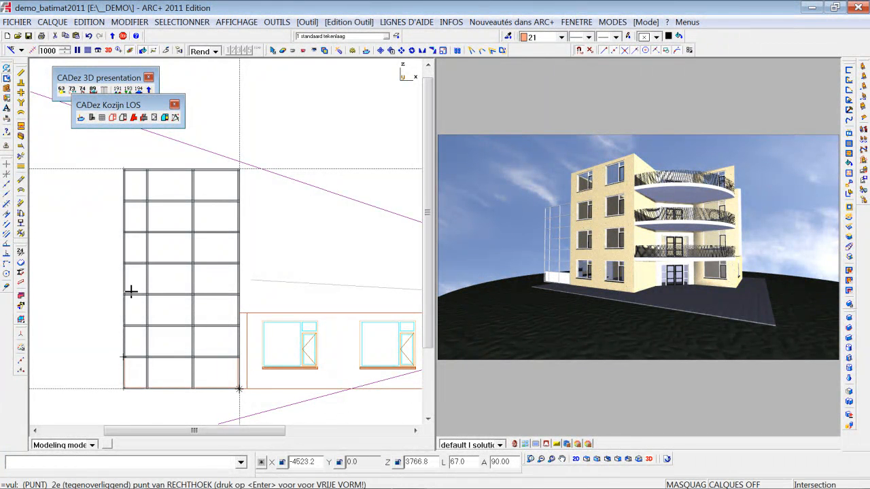
{"action": "left_click", "coordinate": [237, 264]}
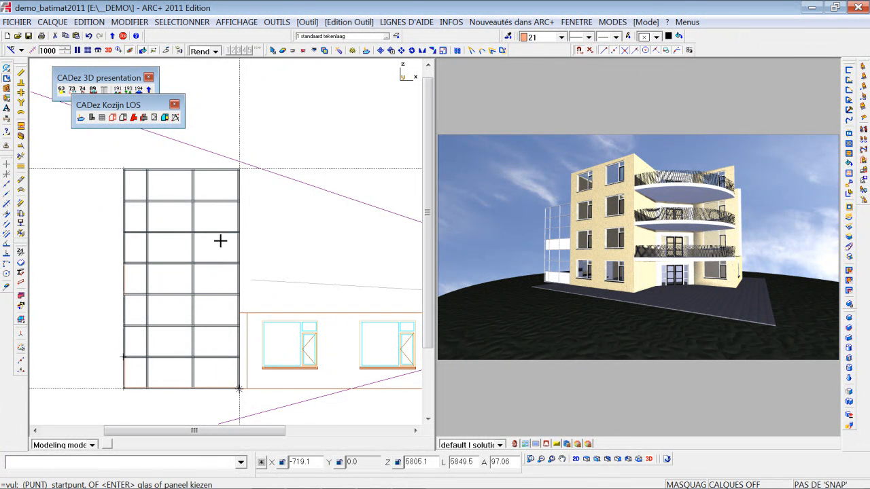
{"action": "left_click", "coordinate": [124, 200]}
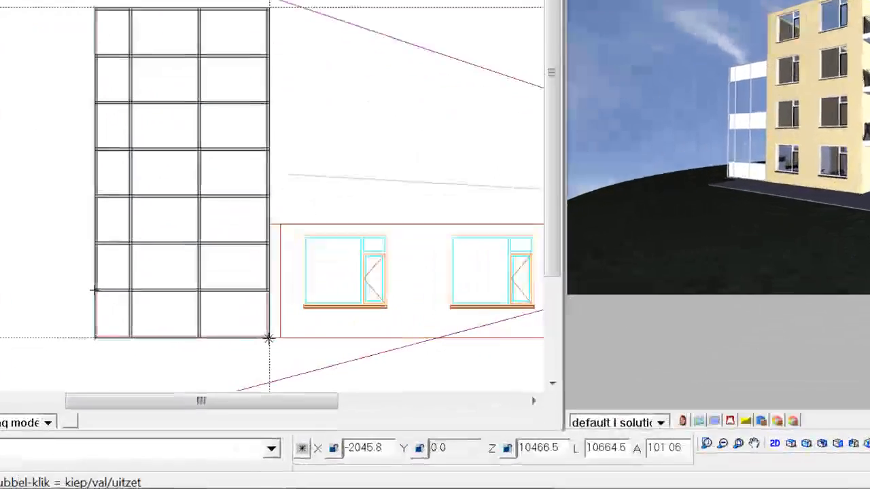
Step: Switch the infill to GLAS and fill the two double-row bands between the panel rows across the frame's full width
{"action": "key", "text": "Return"}
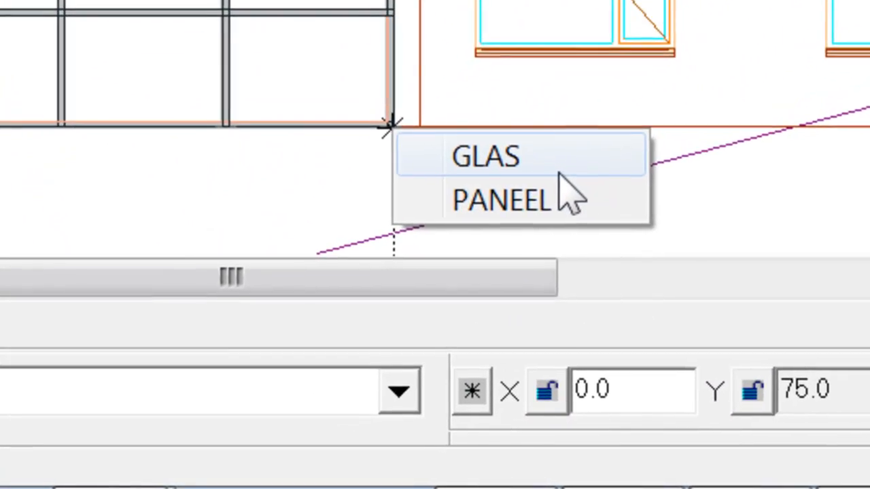
{"action": "left_click", "coordinate": [476, 231]}
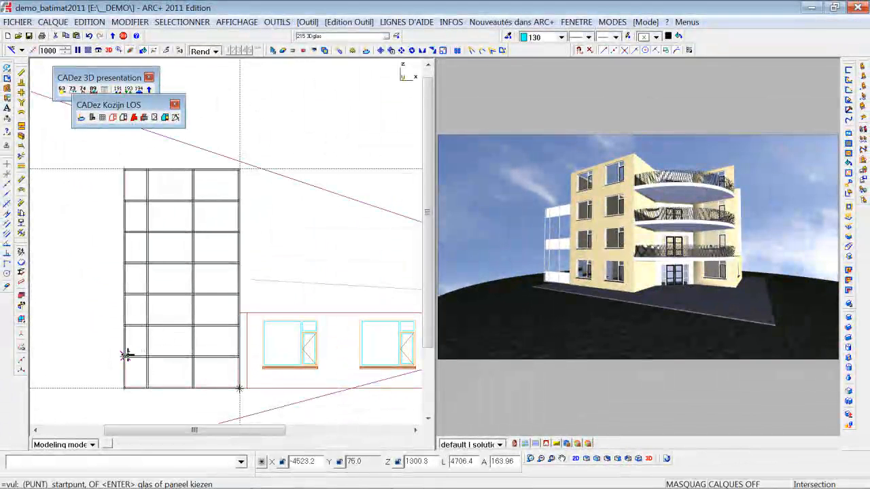
{"action": "left_click", "coordinate": [115, 336]}
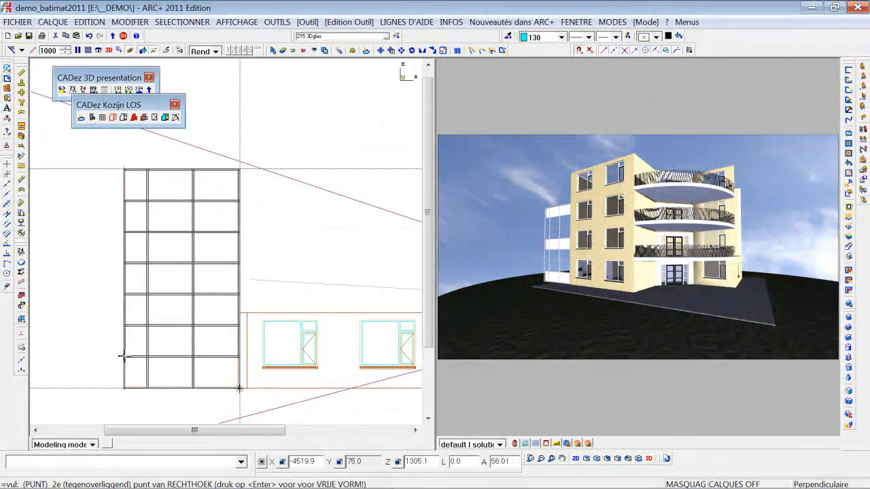
{"action": "left_click", "coordinate": [235, 297]}
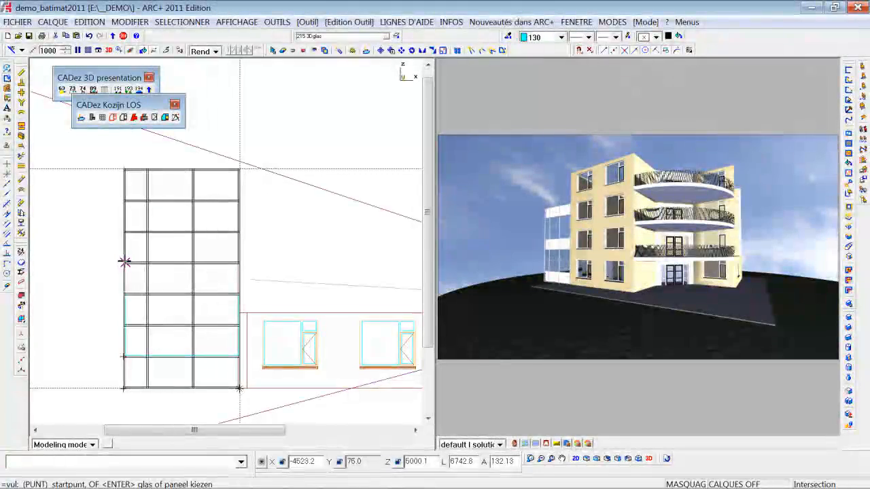
{"action": "left_click", "coordinate": [126, 259]}
{"action": "left_click", "coordinate": [238, 201]}
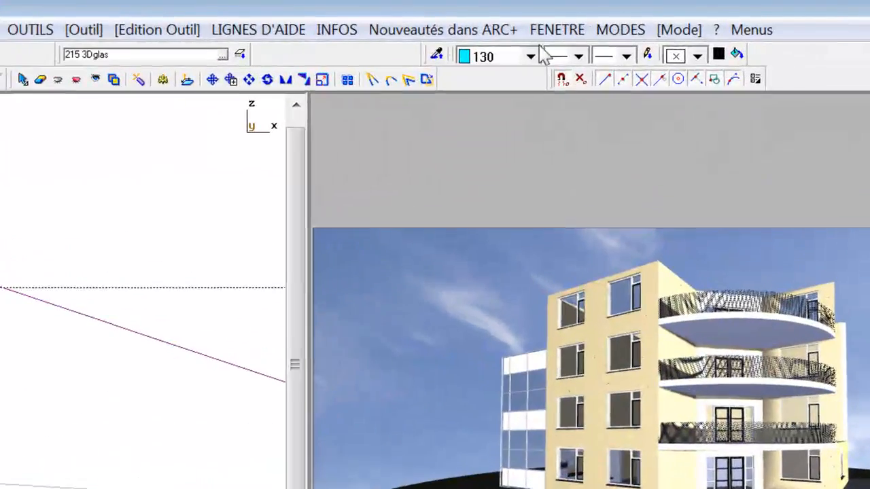
Step: Set the drawing colour to 36
{"action": "left_click", "coordinate": [537, 52]}
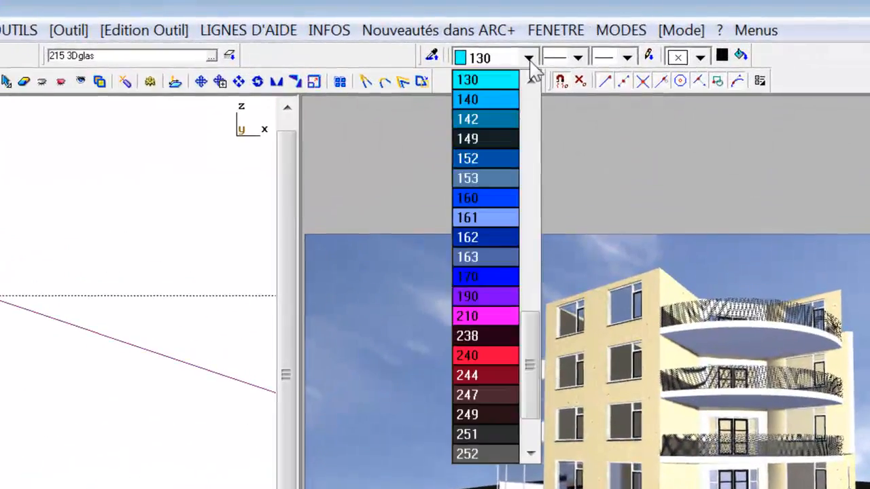
{"action": "scroll", "coordinate": [539, 90], "scroll_direction": "up", "scroll_amount": 5}
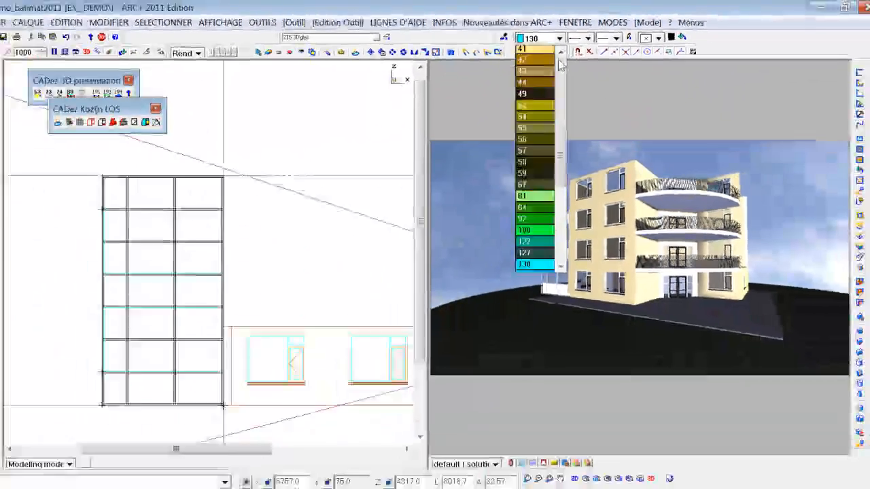
{"action": "scroll", "coordinate": [564, 88], "scroll_direction": "up", "scroll_amount": 5}
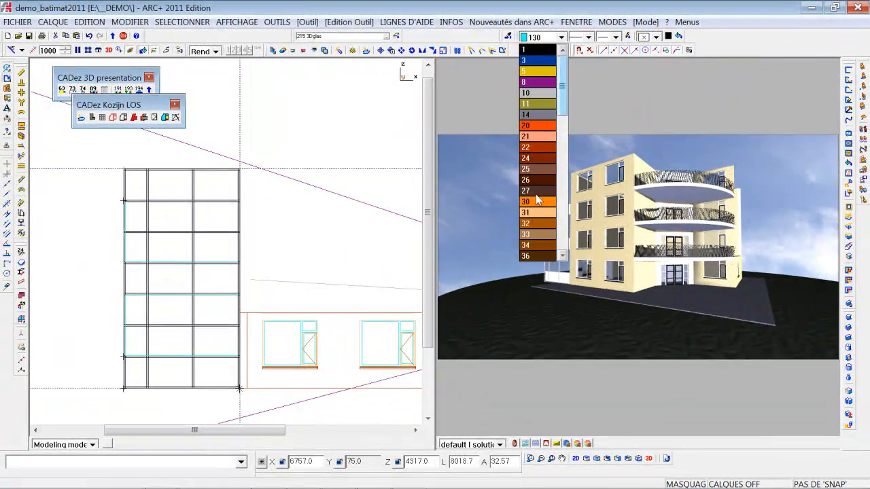
{"action": "left_click", "coordinate": [533, 257]}
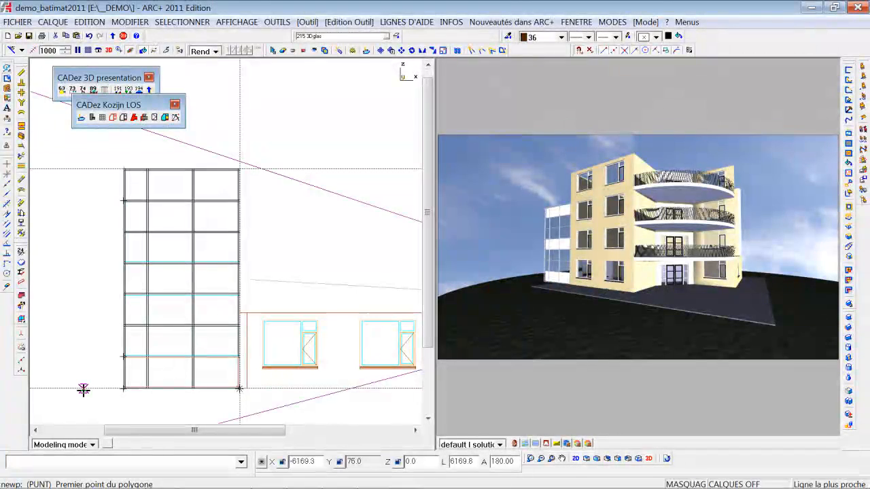
Step: Begin a polygon along the curtain wall frame's outer edge to its upper corner at the building, and extend it 3 m vertically upward
{"action": "left_click", "coordinate": [122, 389]}
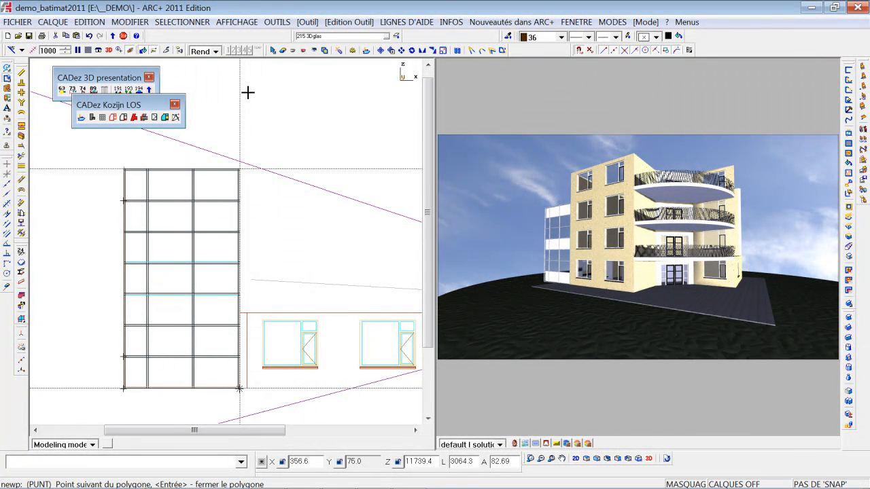
{"action": "middle_click_drag", "start_coordinate": [245, 89], "coordinate": [247, 216]}
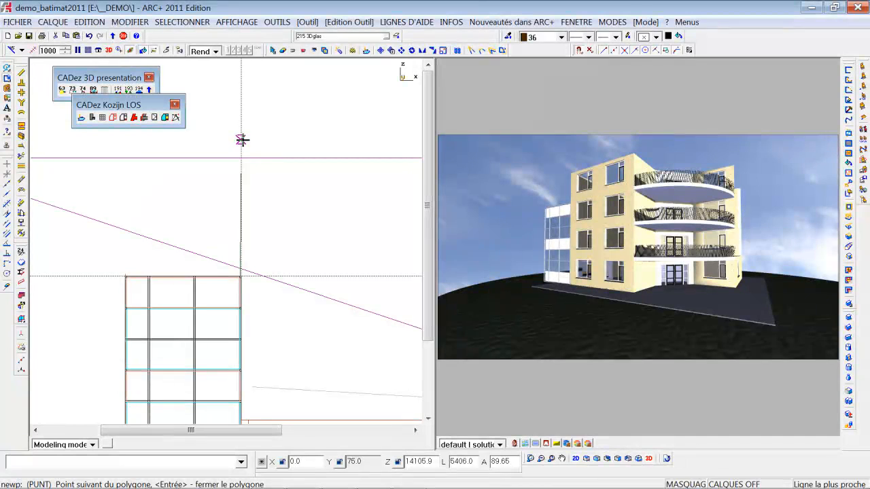
{"action": "key", "text": "Return"}
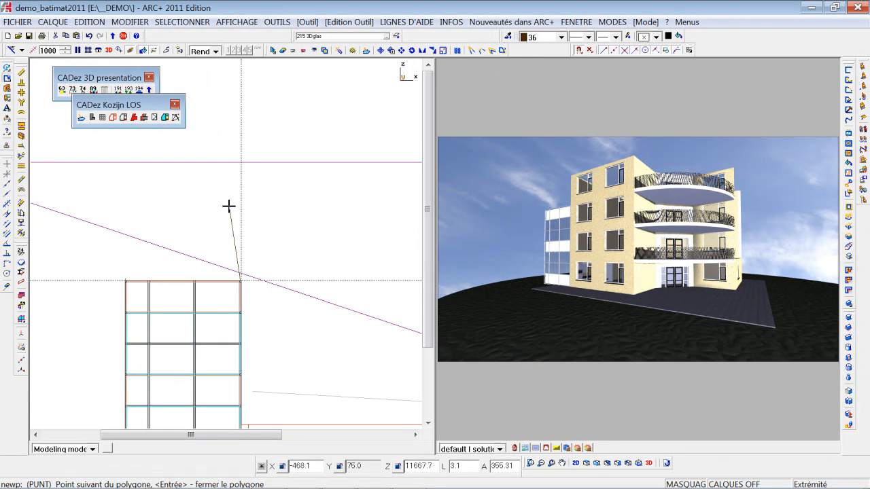
{"action": "left_click", "coordinate": [89, 36]}
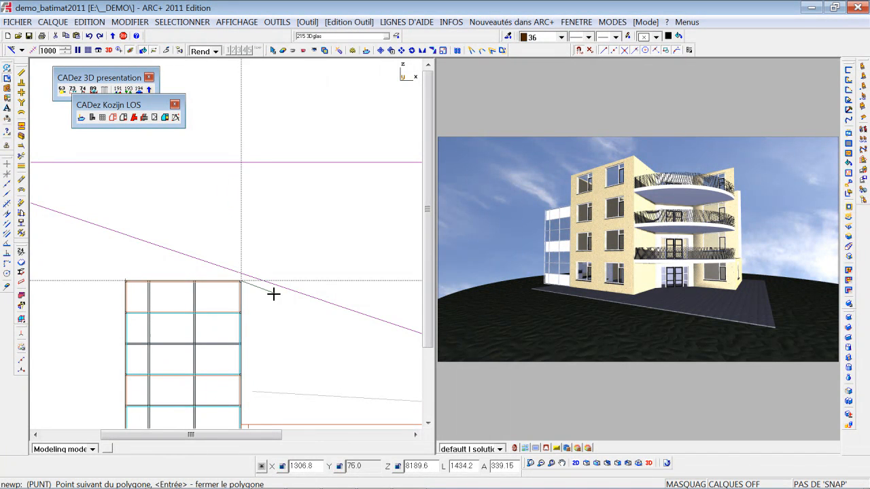
{"action": "type", "text": "dz"}
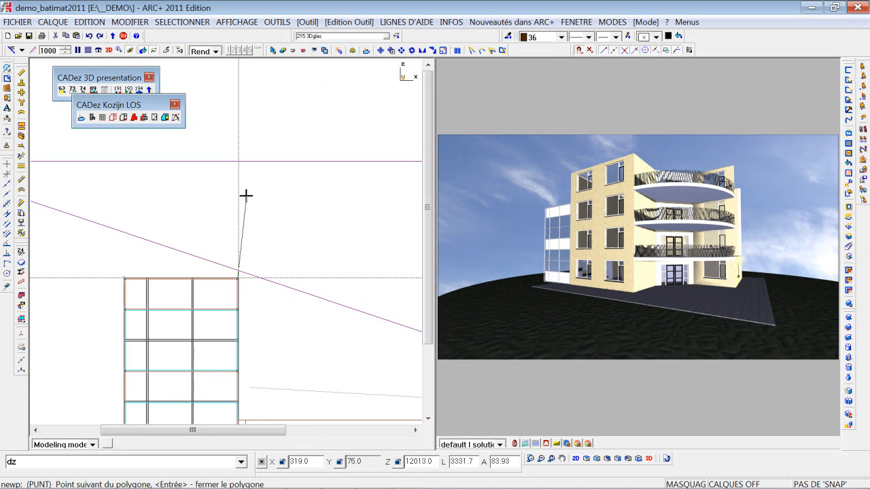
{"action": "type", "text": " 3m"}
{"action": "key", "text": "Return"}
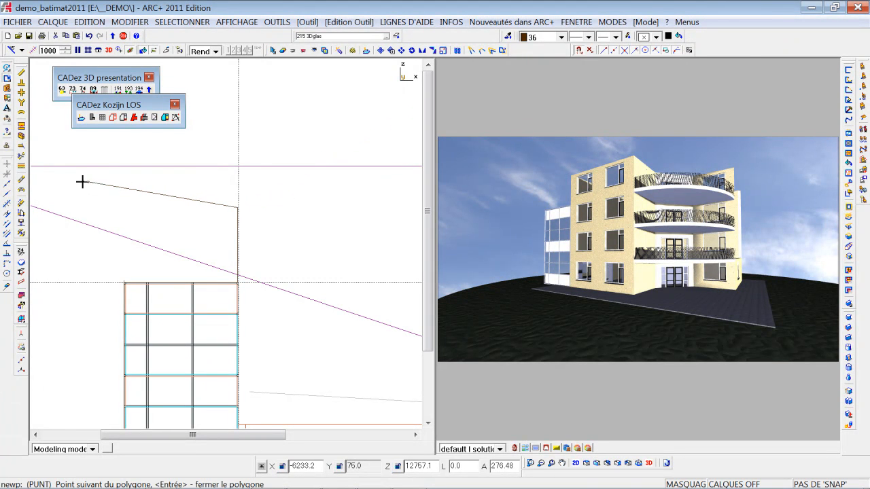
Step: Continue the polygon with a rising sloped upper edge, a bulging arc down to ground level, and a return to the frame's lower outer corner
{"action": "left_click", "coordinate": [5, 285]}
{"action": "middle_click_drag", "start_coordinate": [191, 235], "coordinate": [320, 145]}
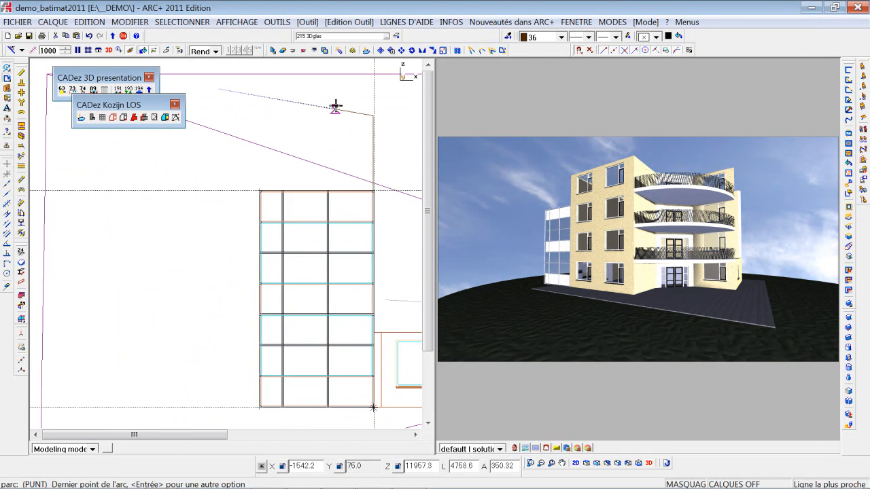
{"action": "left_click", "coordinate": [241, 408]}
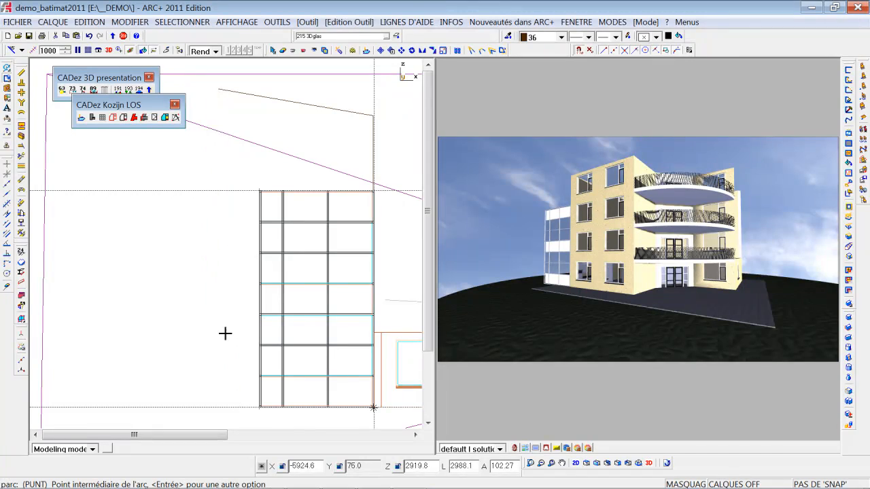
{"action": "left_click", "coordinate": [260, 408]}
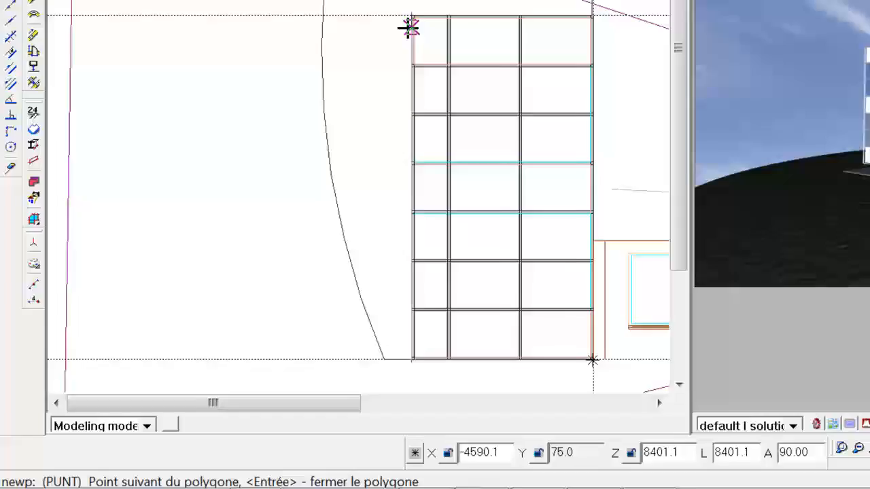
{"action": "left_click", "coordinate": [410, 27]}
Step: Close the polygon as a Solide 3D and set its thickness dynamically in plan view
{"action": "right_click", "coordinate": [411, 358]}
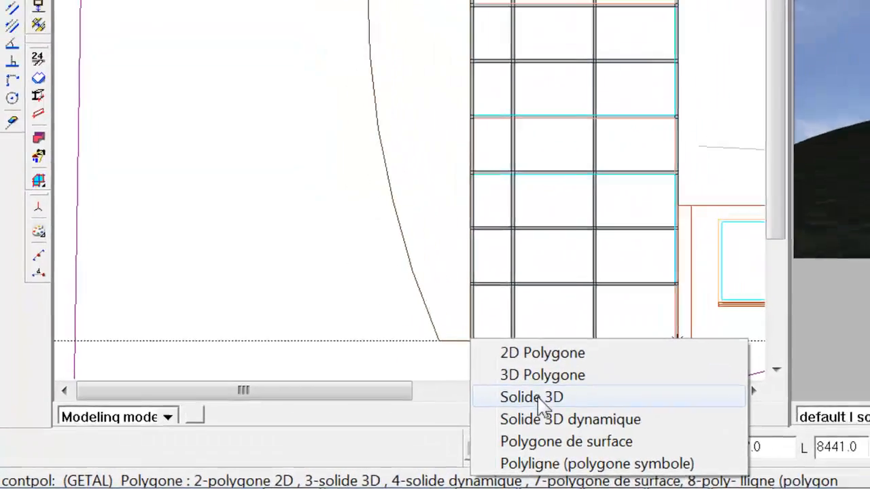
{"action": "left_click", "coordinate": [538, 397]}
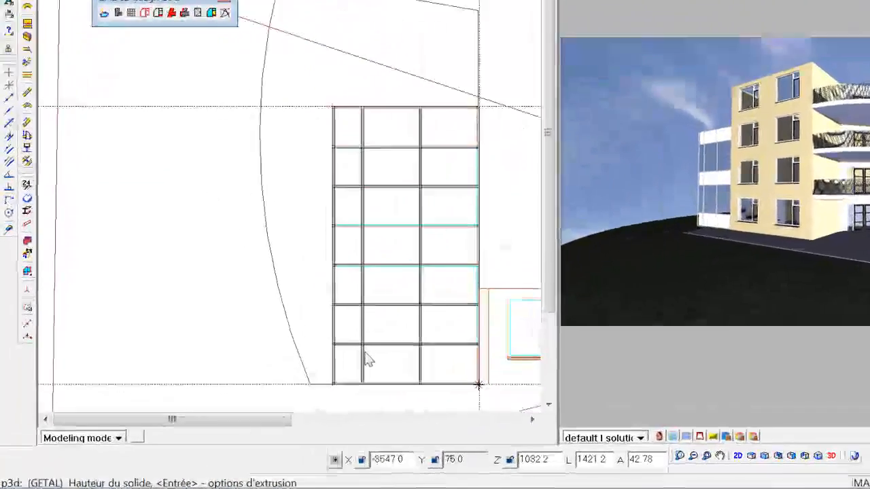
{"action": "right_click", "coordinate": [293, 388]}
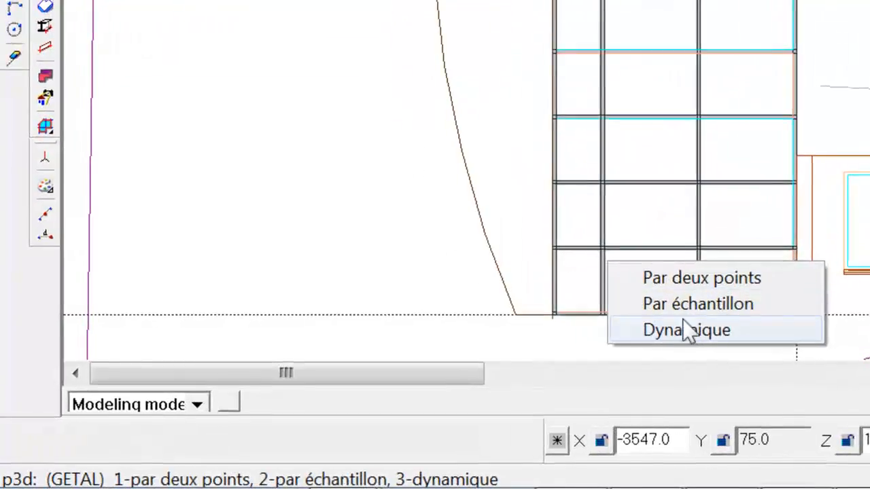
{"action": "left_click", "coordinate": [683, 333]}
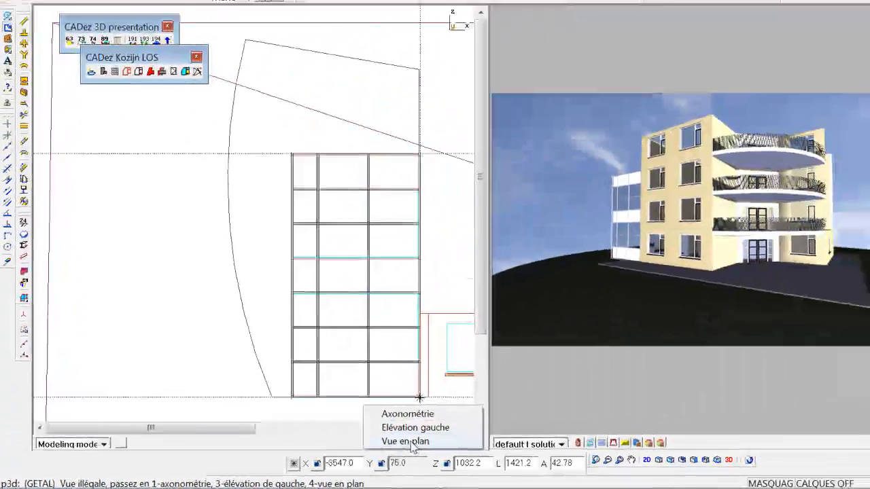
{"action": "left_click", "coordinate": [406, 441]}
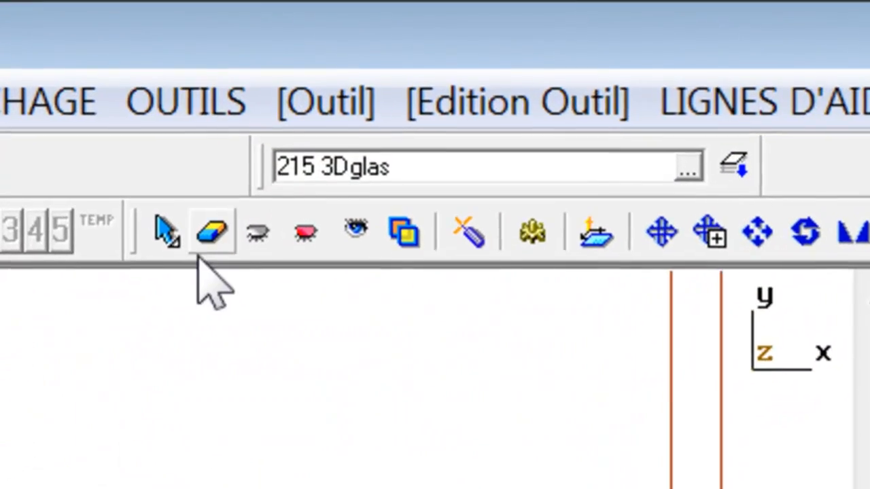
Step: Mirror a copy of the curtain wall and its curved brown wall to the opposite facade, about the midpoint of the building's end wall
{"action": "left_click", "coordinate": [168, 231]}
{"action": "left_click", "coordinate": [179, 264]}
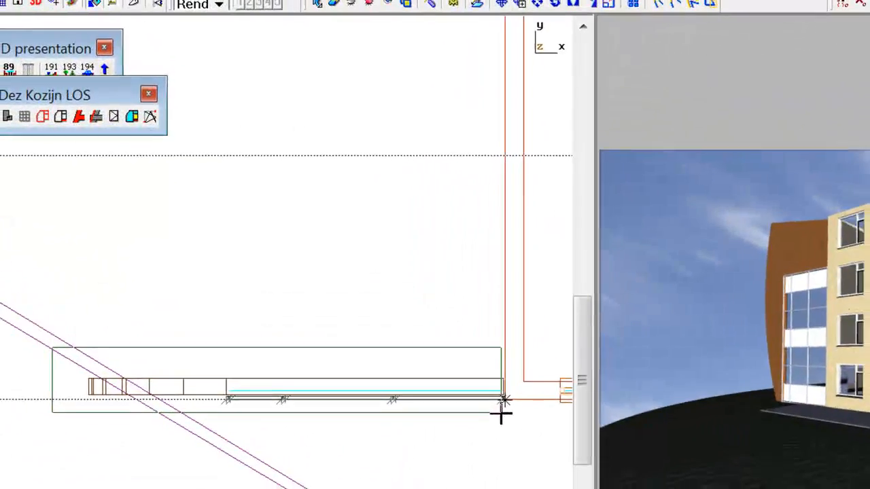
{"action": "left_click", "coordinate": [503, 416]}
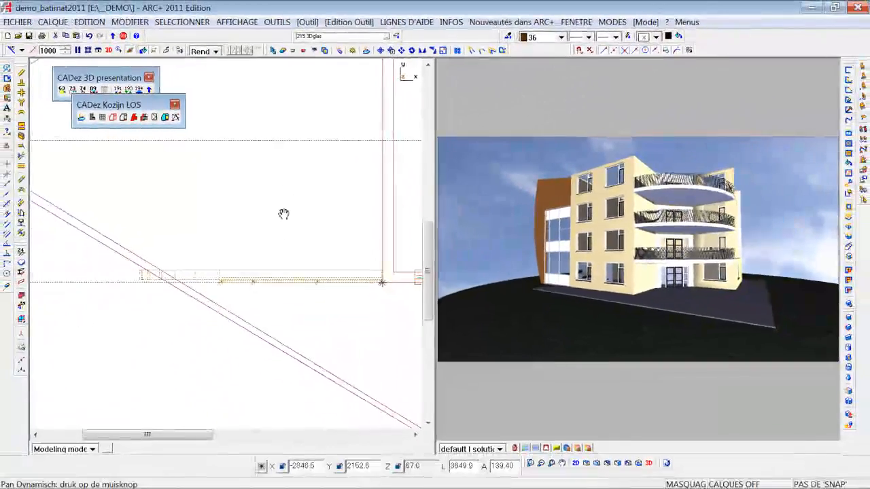
{"action": "middle_click_drag", "start_coordinate": [284, 214], "coordinate": [250, 364]}
{"action": "scroll", "coordinate": [282, 197], "scroll_direction": "down", "scroll_amount": 4}
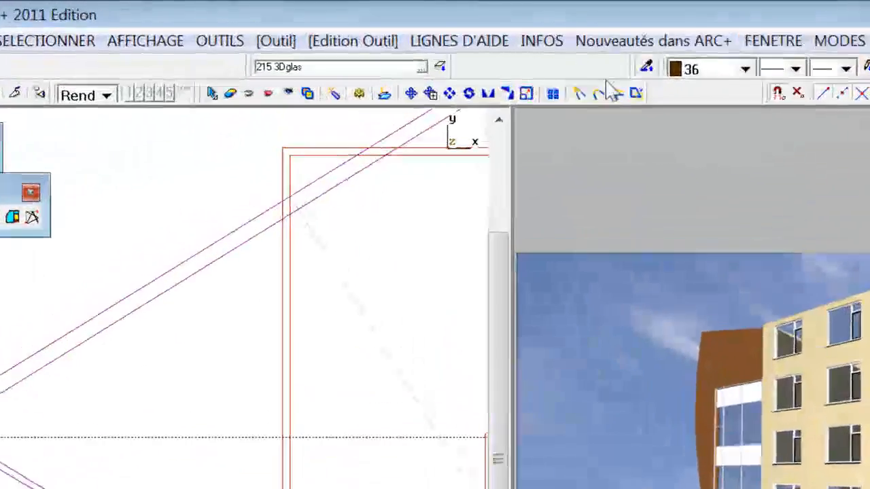
{"action": "left_click", "coordinate": [481, 89]}
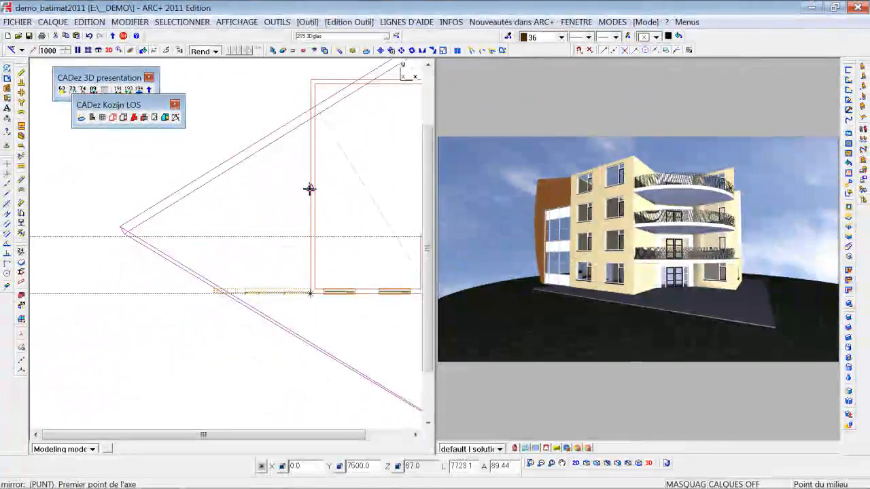
{"action": "left_click", "coordinate": [310, 187]}
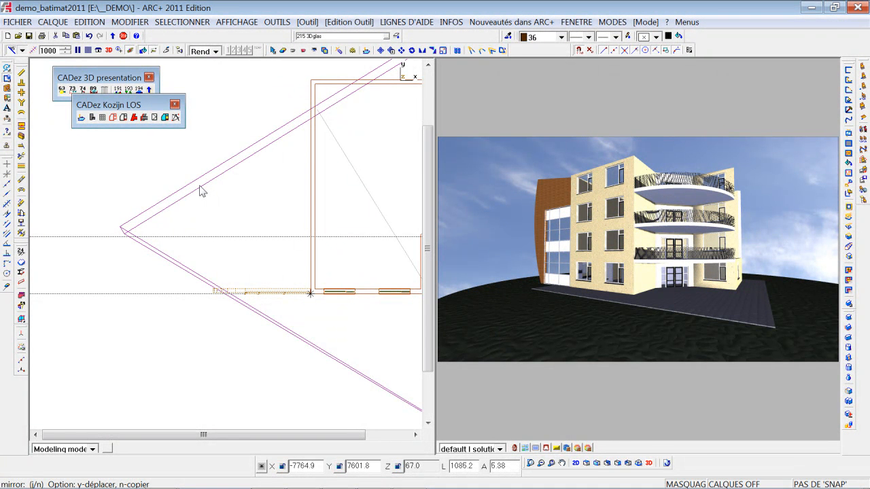
{"action": "scroll", "coordinate": [197, 197], "scroll_direction": "up", "scroll_amount": 1}
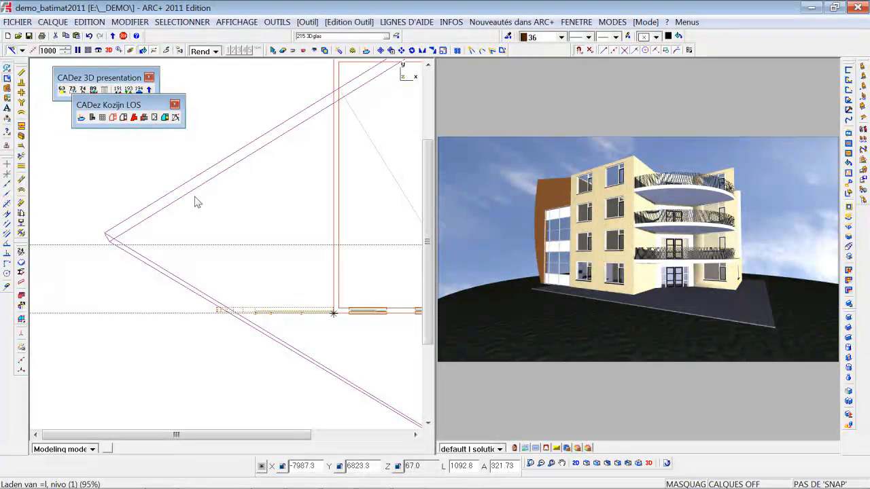
{"action": "scroll", "coordinate": [200, 202], "scroll_direction": "down", "scroll_amount": 1}
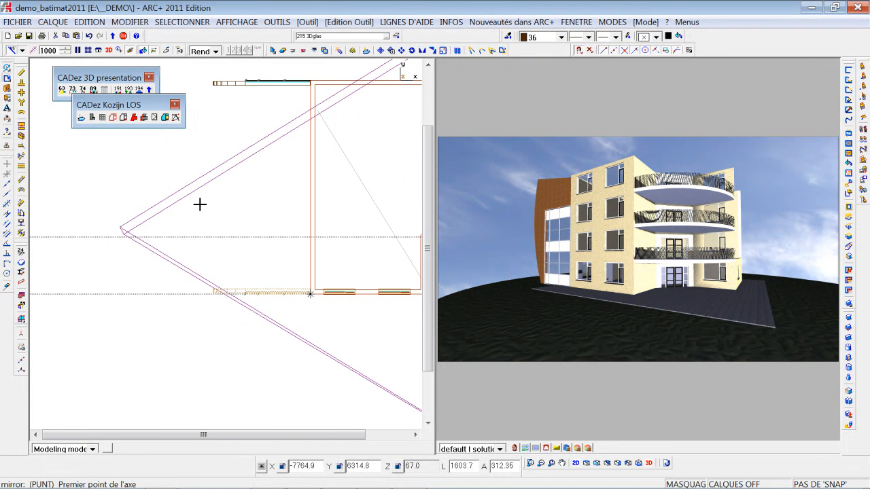
Step: Inspect the two curved end walls and their curtain walls from the building's end in the rendering, and in axonometry in the drawing
{"action": "left_click_drag", "start_coordinate": [748, 253], "coordinate": [476, 282]}
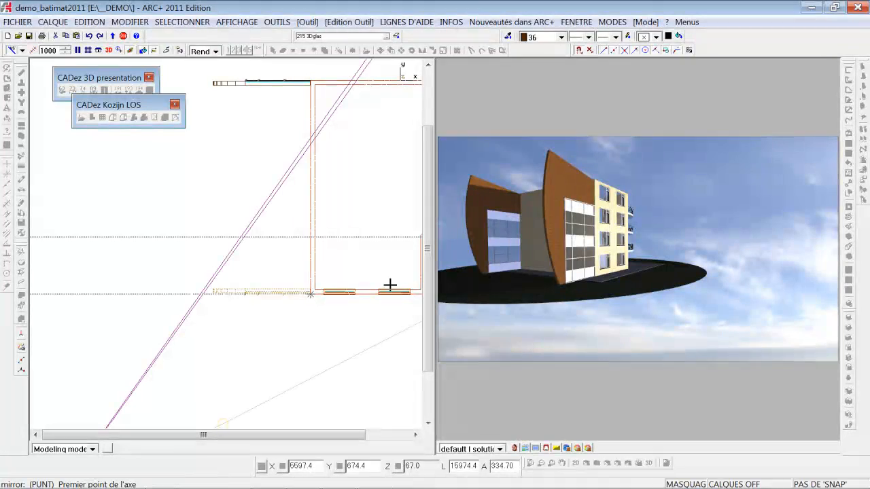
{"action": "key", "text": "Escape"}
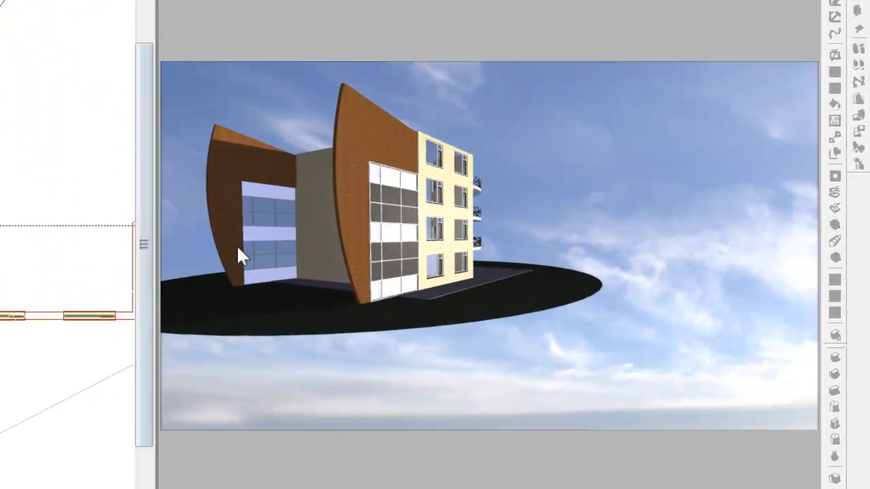
{"action": "left_click_drag", "start_coordinate": [347, 250], "coordinate": [469, 278]}
{"action": "scroll", "coordinate": [464, 275], "scroll_direction": "up", "scroll_amount": 2}
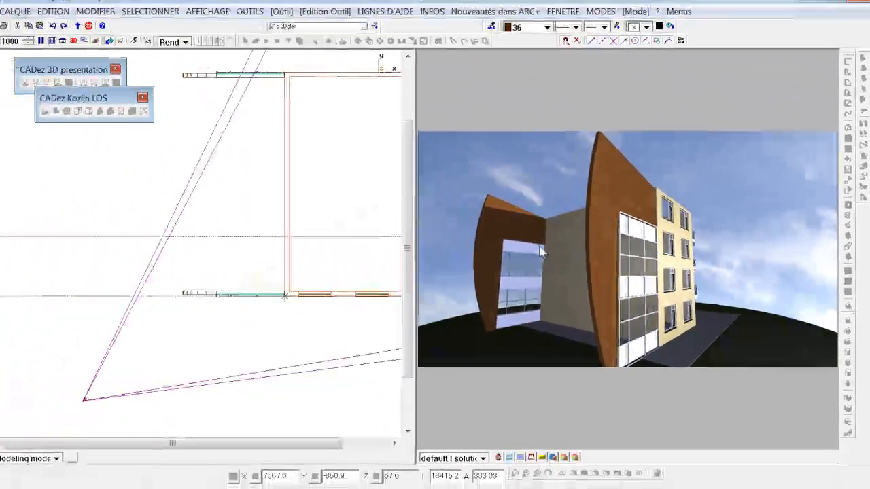
{"action": "left_click_drag", "start_coordinate": [540, 246], "coordinate": [528, 228]}
{"action": "left_click", "coordinate": [254, 234]}
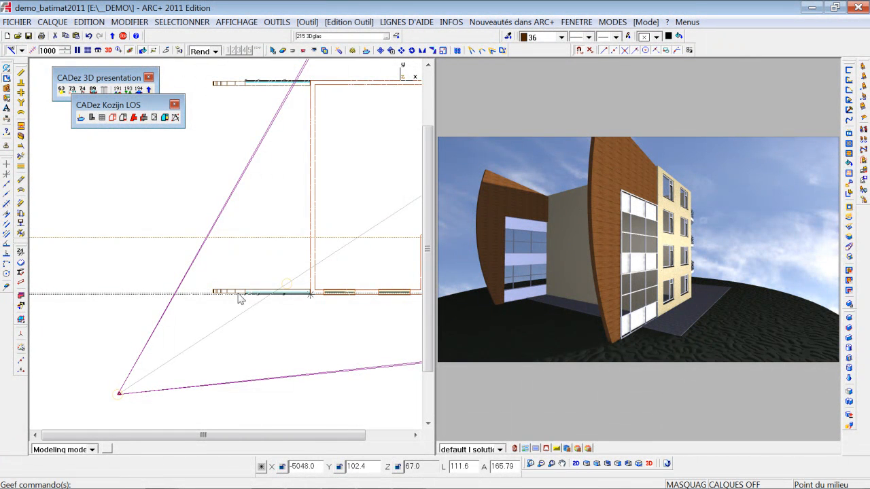
{"action": "left_click", "coordinate": [238, 300]}
{"action": "middle_click_drag", "start_coordinate": [117, 267], "coordinate": [261, 278]}
{"action": "scroll", "coordinate": [262, 279], "scroll_direction": "down", "scroll_amount": 1}
{"action": "scroll", "coordinate": [249, 305], "scroll_direction": "up", "scroll_amount": 5}
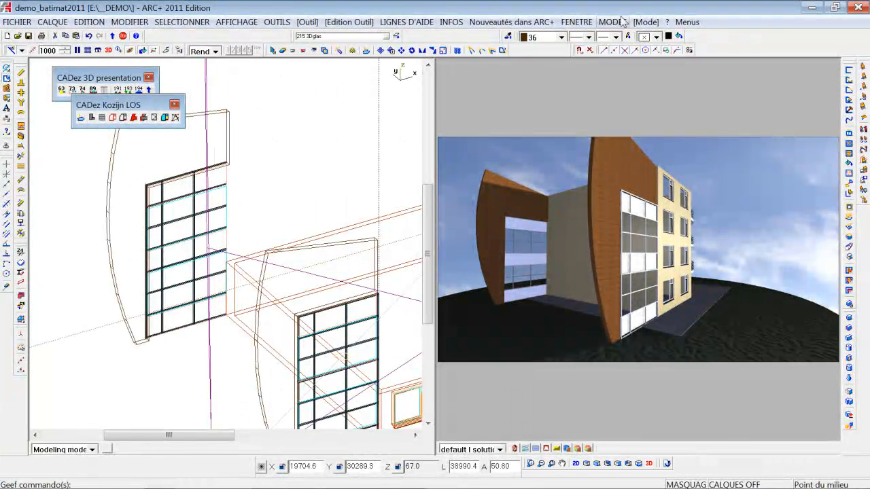
Step: Hide the CADez Kozijn LOS tool set
{"action": "right_click", "coordinate": [724, 30]}
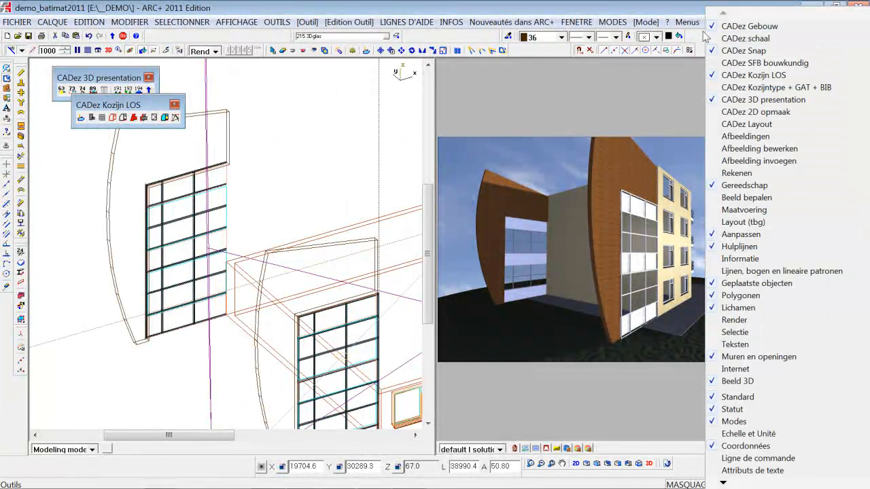
{"action": "left_click_drag", "start_coordinate": [140, 100], "coordinate": [122, 117]}
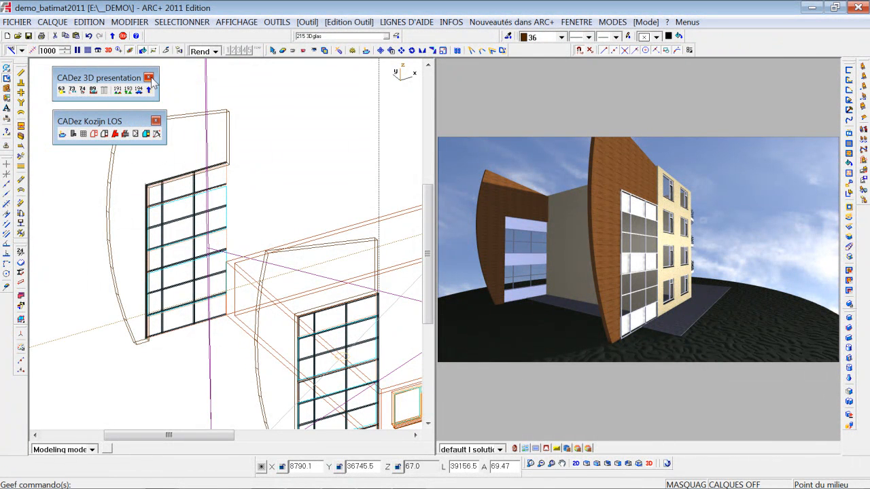
{"action": "left_click", "coordinate": [155, 120]}
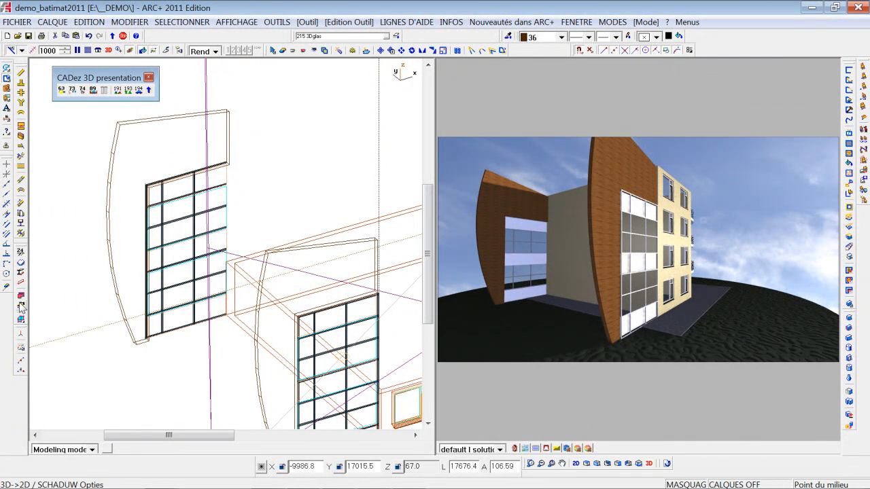
Step: Insert two IPE300 steel profiles spanning between the curved end walls, one at their upper corners and one at the arc points just below
{"action": "left_click", "coordinate": [20, 274]}
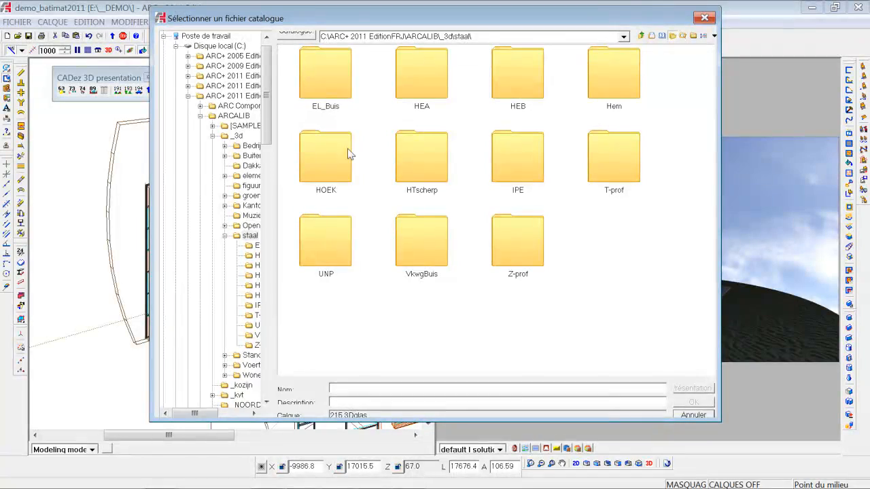
{"action": "double_click", "coordinate": [506, 156]}
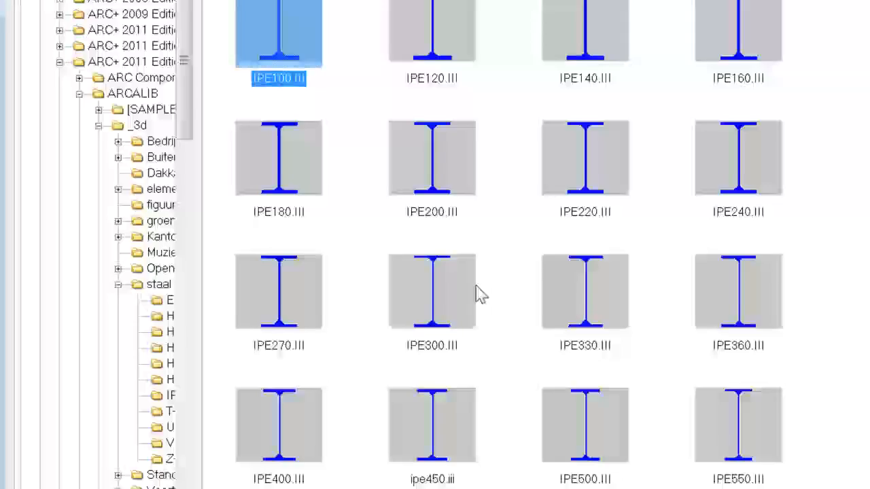
{"action": "left_click", "coordinate": [448, 286]}
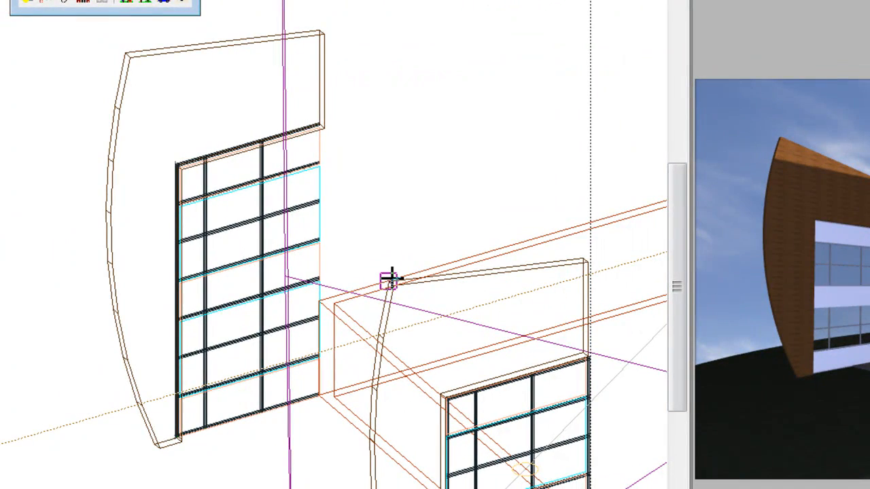
{"action": "left_click", "coordinate": [130, 54]}
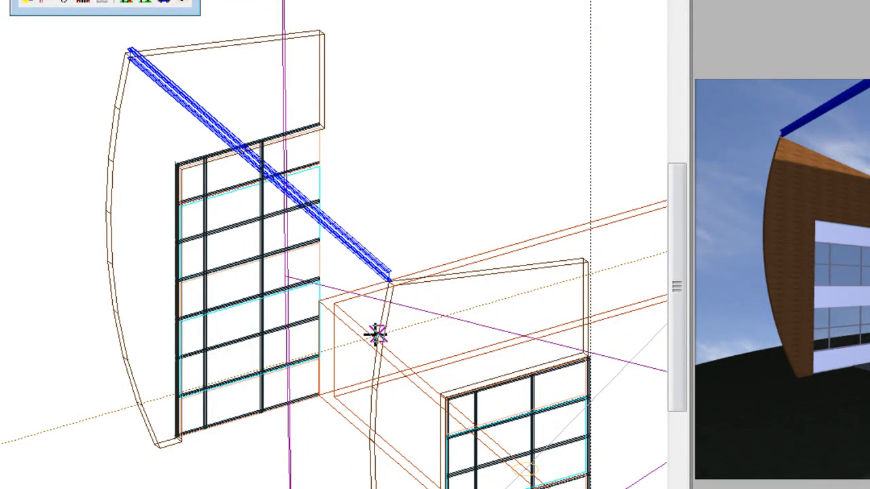
{"action": "left_click", "coordinate": [119, 109]}
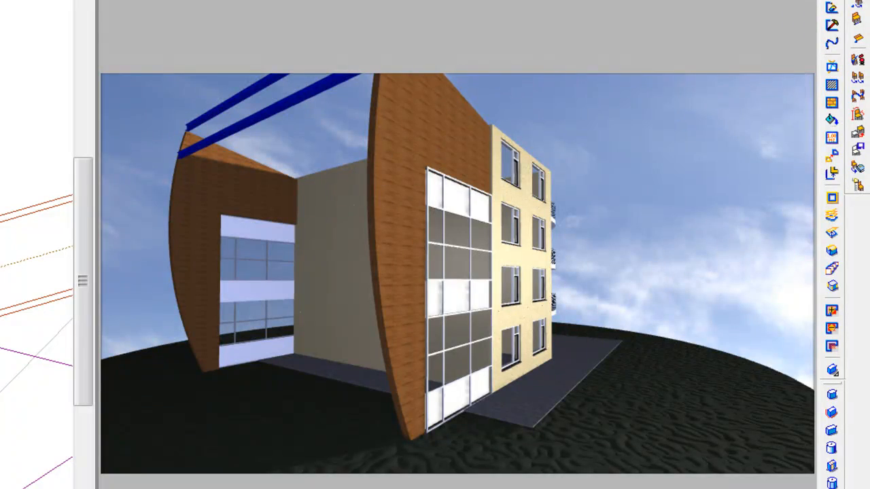
Step: Select the top-storey walls in a front elevation and extend their upper edges to the roof
{"action": "middle_click_drag", "start_coordinate": [322, 178], "coordinate": [115, 379]}
{"action": "middle_click_drag", "start_coordinate": [384, 158], "coordinate": [485, 339]}
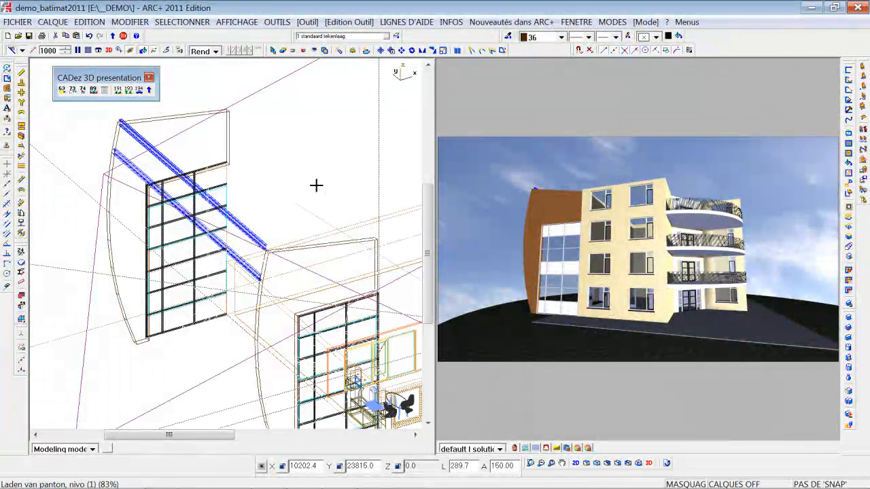
{"action": "key", "text": "F5"}
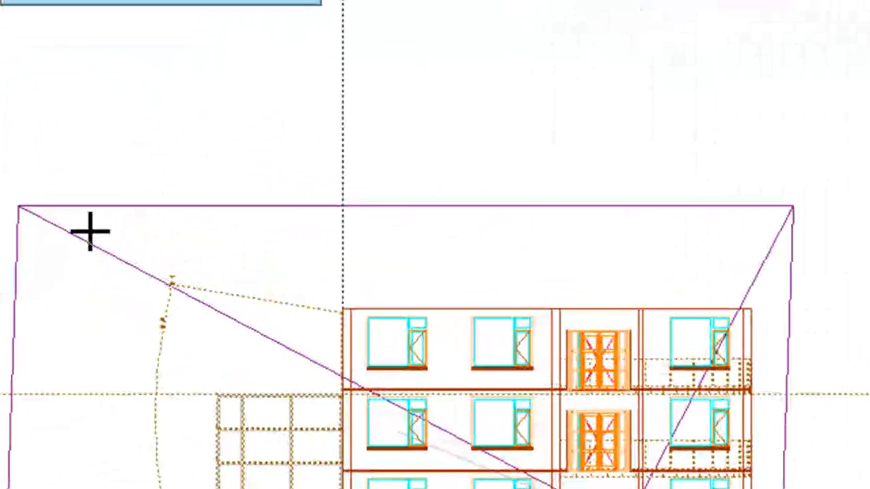
{"action": "left_click", "coordinate": [88, 245]}
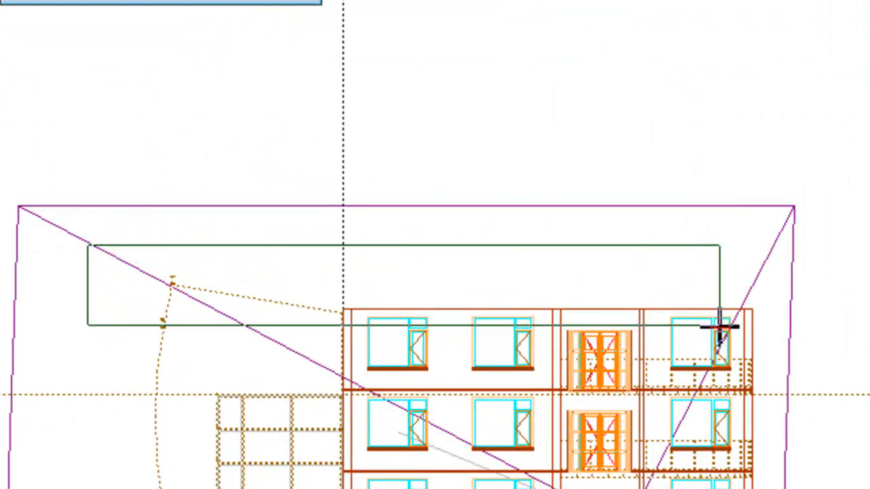
{"action": "left_click", "coordinate": [698, 329]}
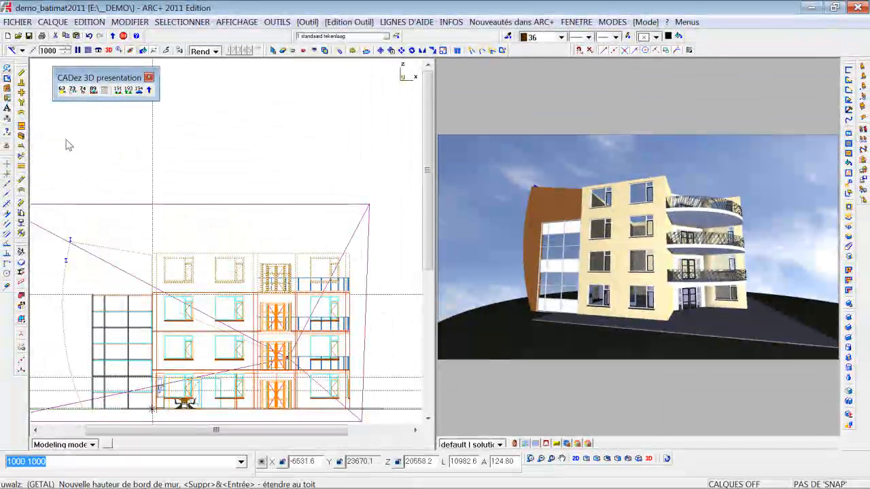
{"action": "key", "text": "Return"}
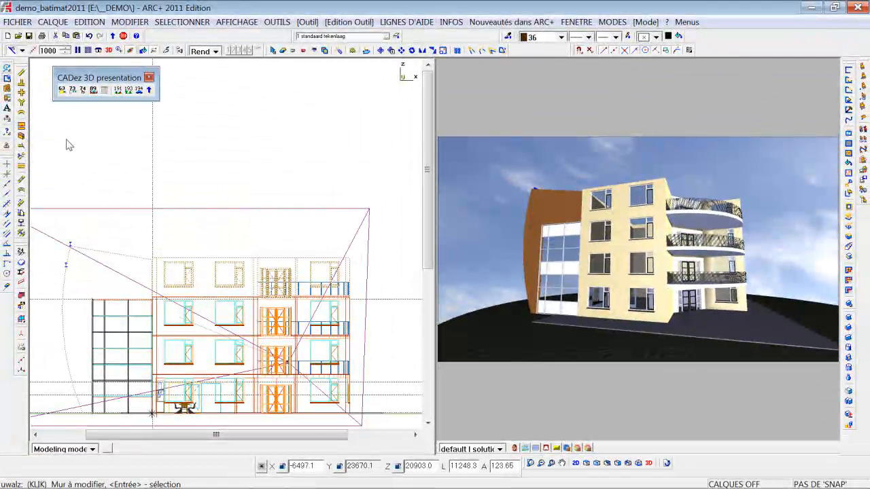
Step: Place a horizontal guide line through the top storey's floor level and return to plan view
{"action": "key", "text": "h"}
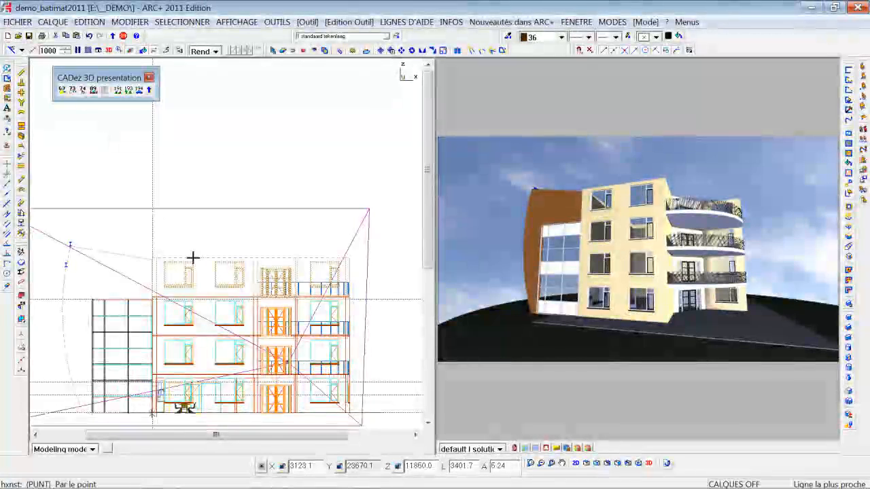
{"action": "left_click", "coordinate": [203, 297]}
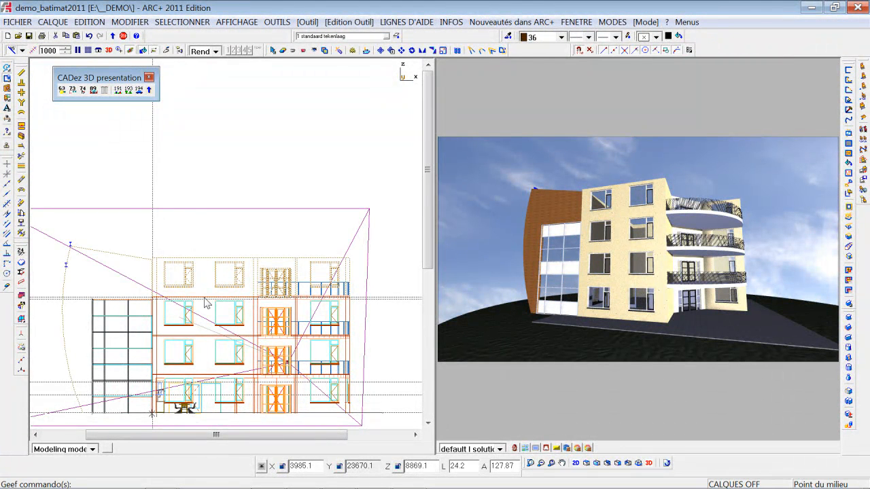
{"action": "key", "text": "t"}
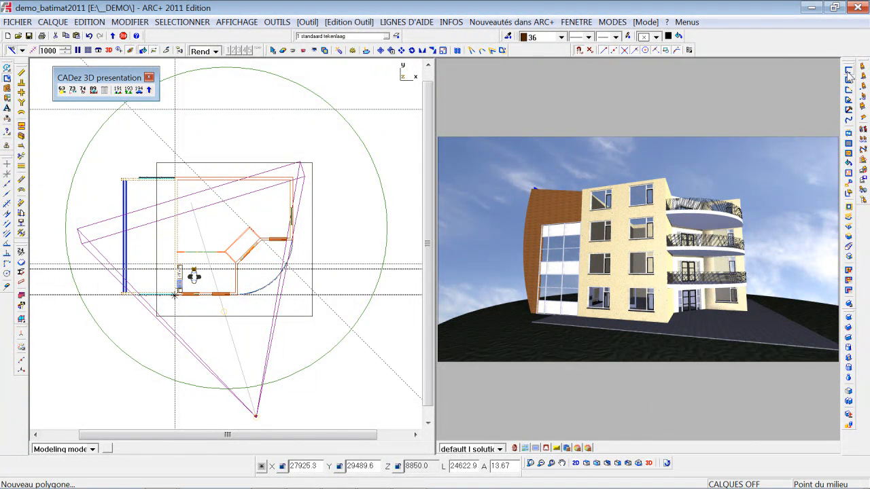
Step: Draw a closed roof perimeter polygon around the building, slightly outside its walls, with a diagonal edge across the curved balcony corner
{"action": "left_click", "coordinate": [168, 170]}
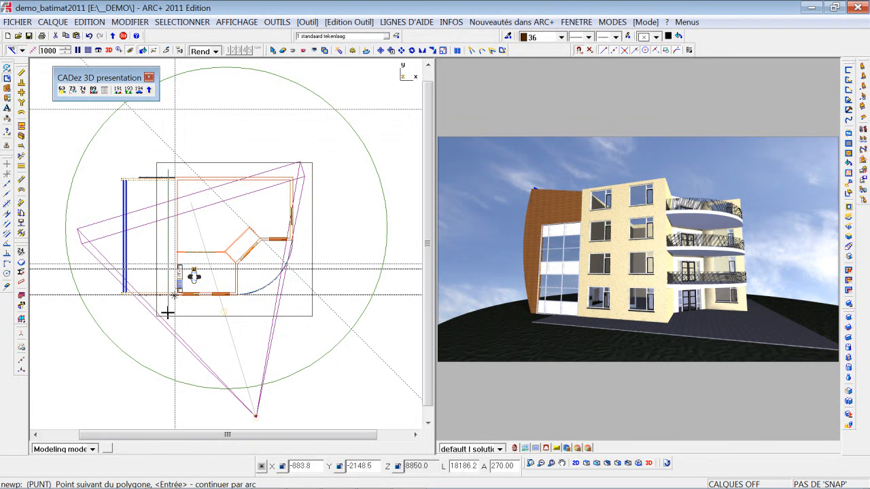
{"action": "left_click", "coordinate": [236, 303]}
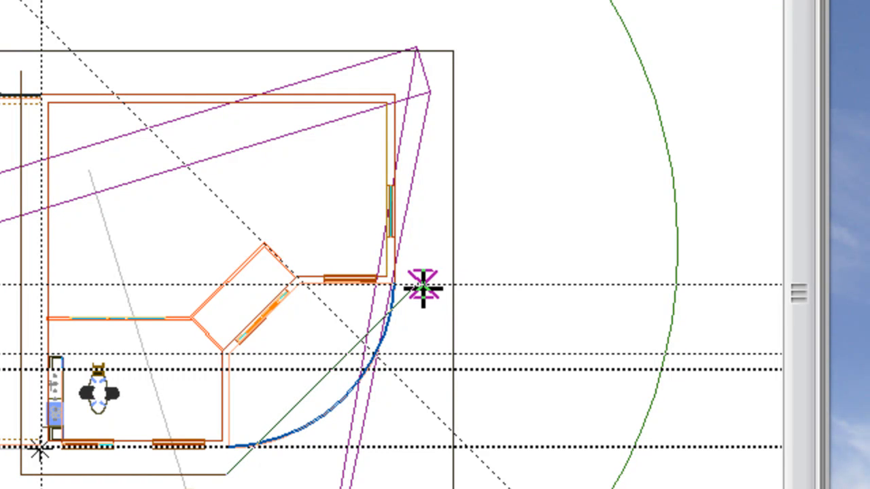
{"action": "left_click", "coordinate": [423, 289]}
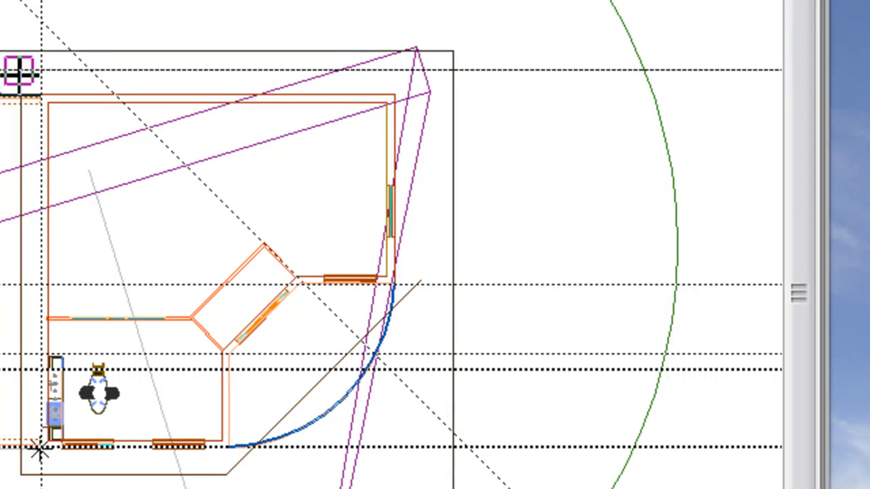
{"action": "left_click", "coordinate": [421, 71]}
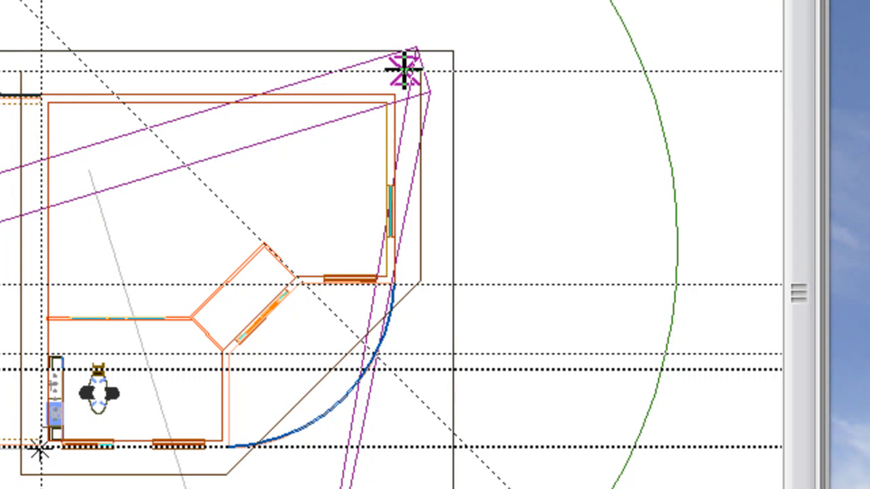
{"action": "right_click", "coordinate": [21, 73]}
Step: Start a roof on the perimeter polygon and set its angle to 30, eaves height to 2400 and thickness to 100
{"action": "left_click", "coordinate": [89, 90]}
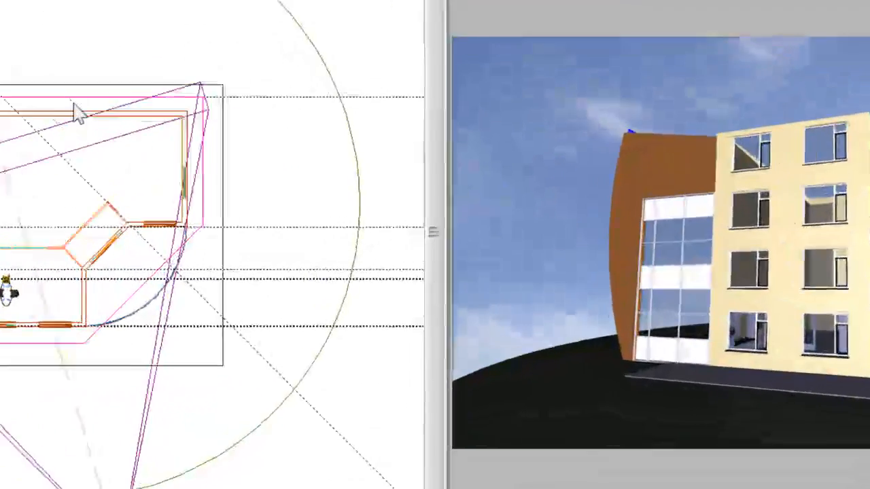
{"action": "left_click", "coordinate": [74, 103]}
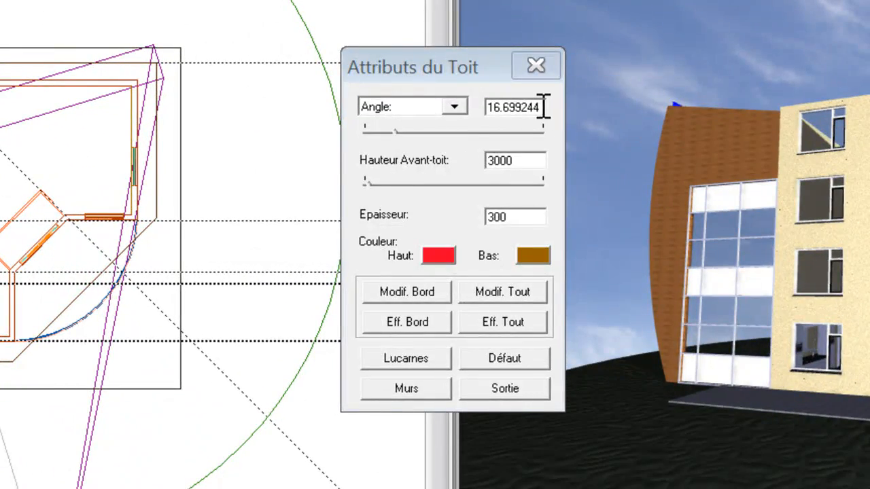
{"action": "left_click_drag", "start_coordinate": [543, 107], "coordinate": [460, 102]}
{"action": "type", "text": "30"}
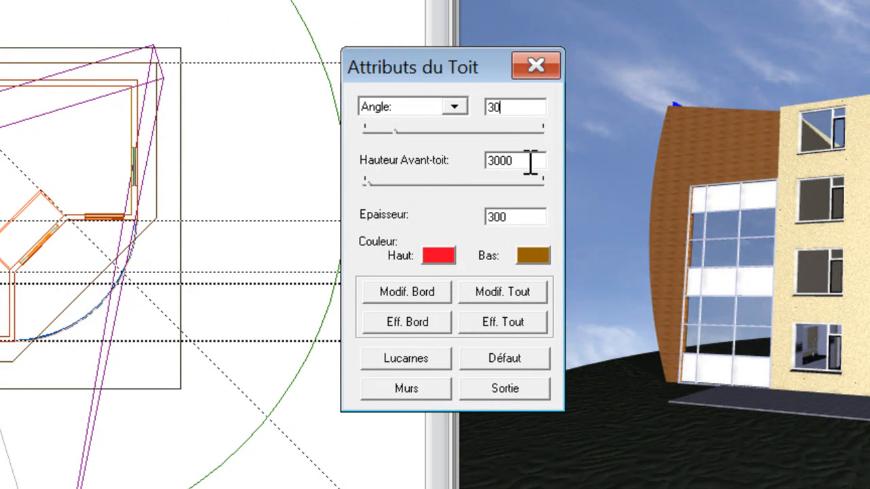
{"action": "left_click_drag", "start_coordinate": [531, 164], "coordinate": [412, 182]}
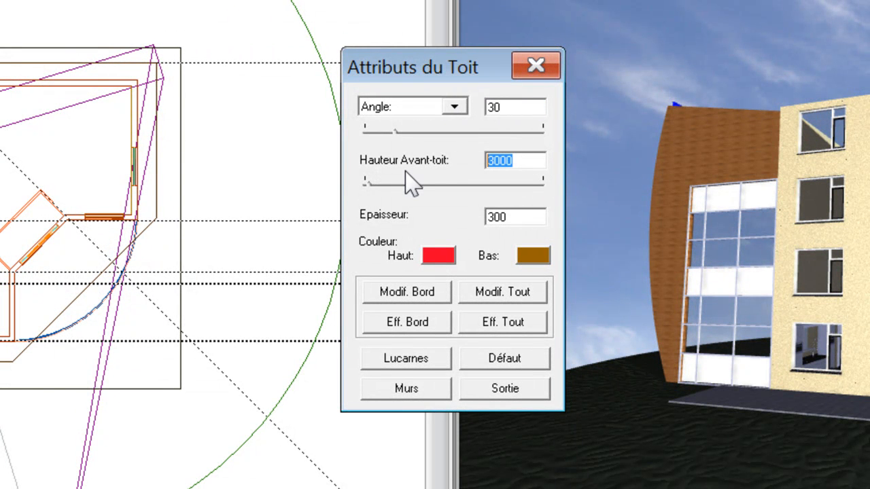
{"action": "type", "text": "24"}
{"action": "left_click_drag", "start_coordinate": [504, 224], "coordinate": [487, 217]}
{"action": "type", "text": "100"}
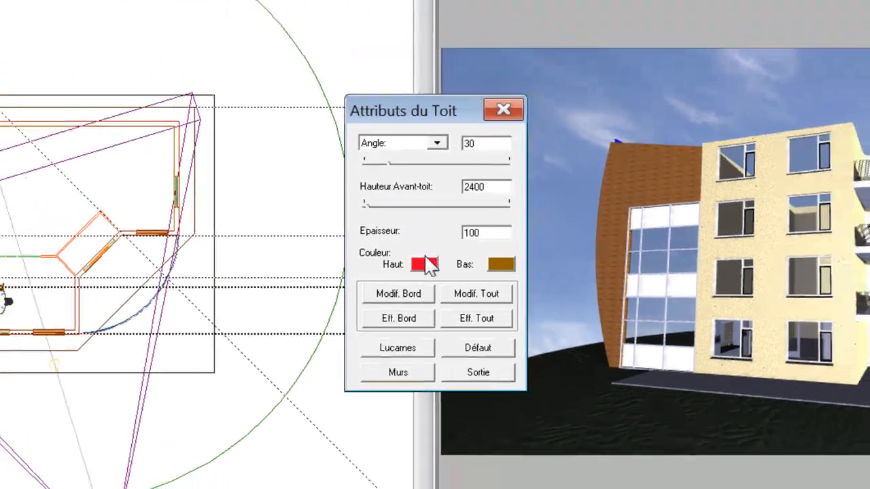
Step: Set the roof's upper and lower colours to orange 30 and apply the attributes to all edges
{"action": "left_click", "coordinate": [435, 257]}
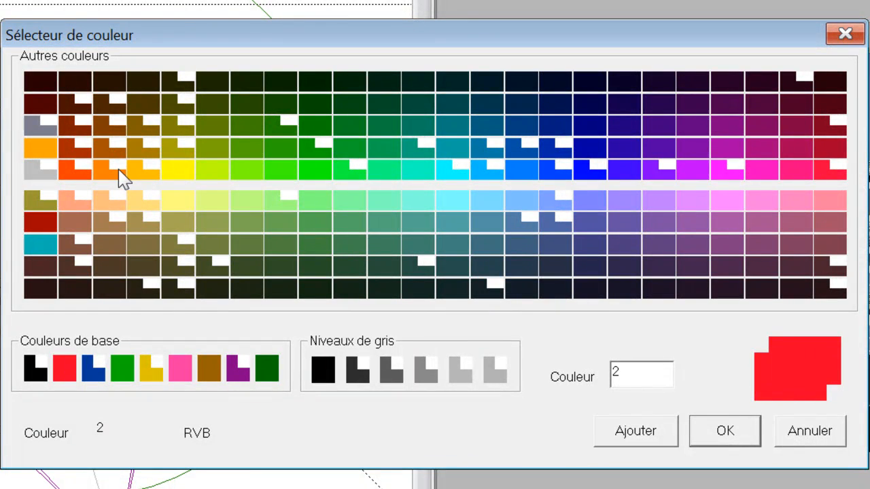
{"action": "left_click", "coordinate": [122, 178]}
{"action": "left_click", "coordinate": [725, 435]}
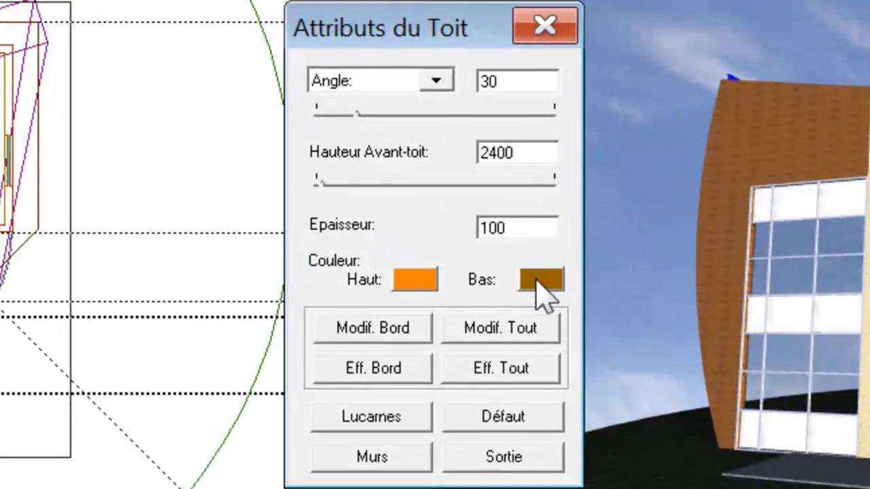
{"action": "left_click", "coordinate": [540, 280]}
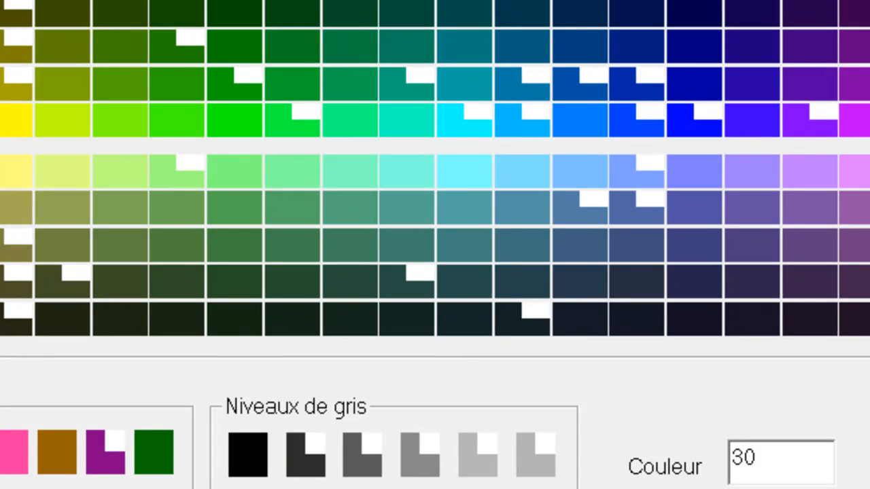
{"action": "left_click", "coordinate": [803, 469]}
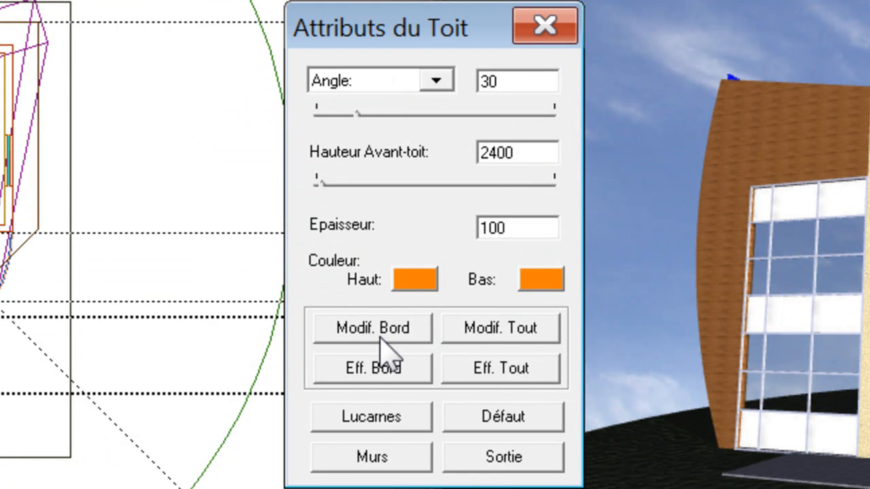
{"action": "left_click", "coordinate": [497, 335]}
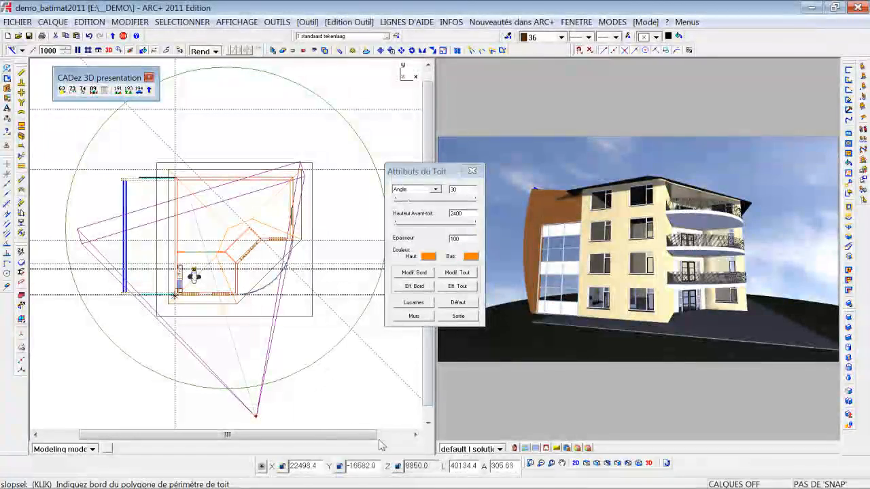
{"action": "left_click", "coordinate": [391, 407]}
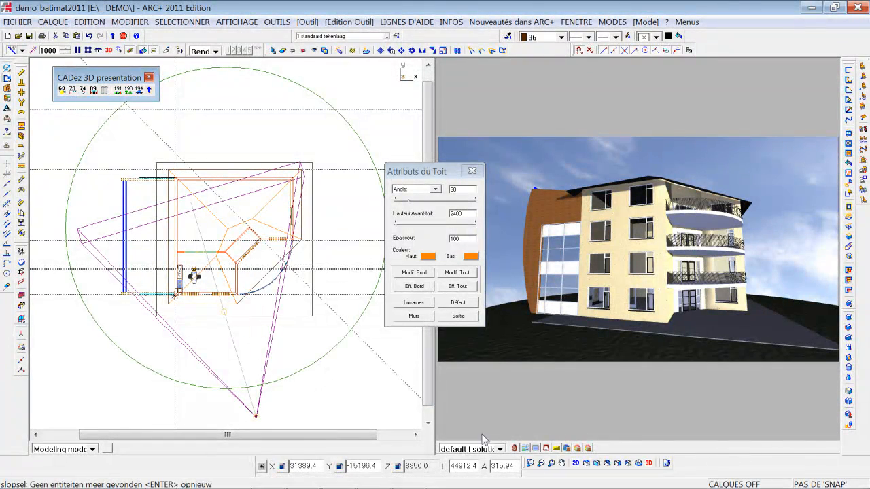
Step: In the 3D view, isolate the new roof and its perimeter polygon by hiding the rest of the building
{"action": "left_click", "coordinate": [638, 463]}
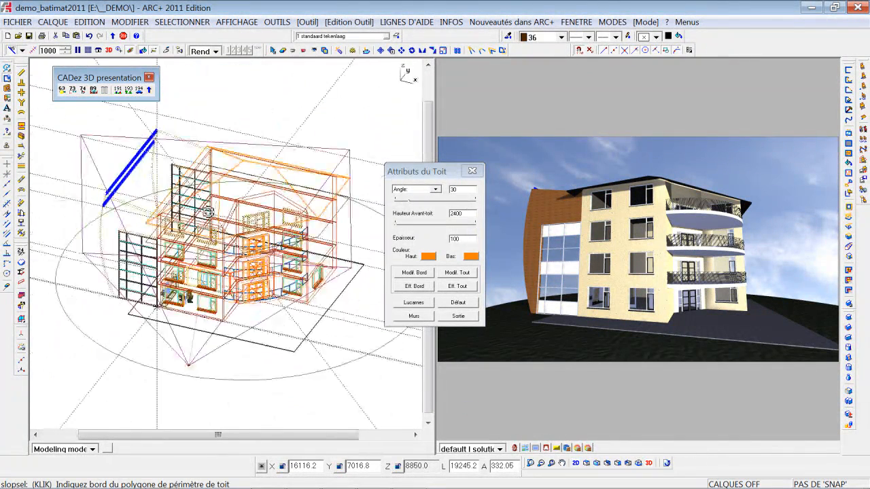
{"action": "scroll", "coordinate": [208, 212], "scroll_direction": "up", "scroll_amount": 3}
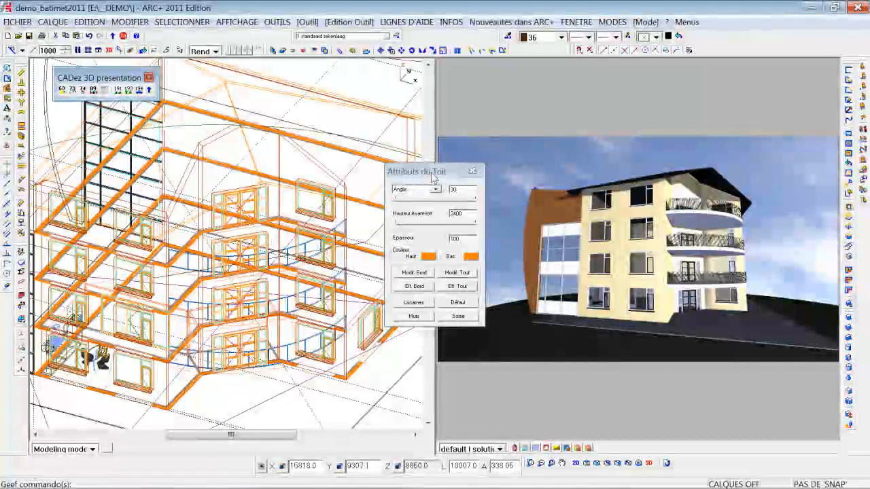
{"action": "left_click_drag", "start_coordinate": [443, 164], "coordinate": [761, 100]}
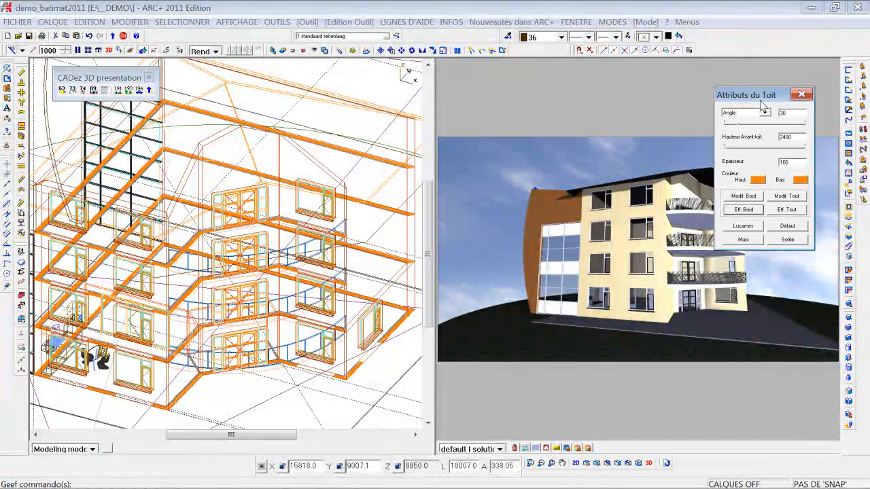
{"action": "left_click", "coordinate": [271, 53]}
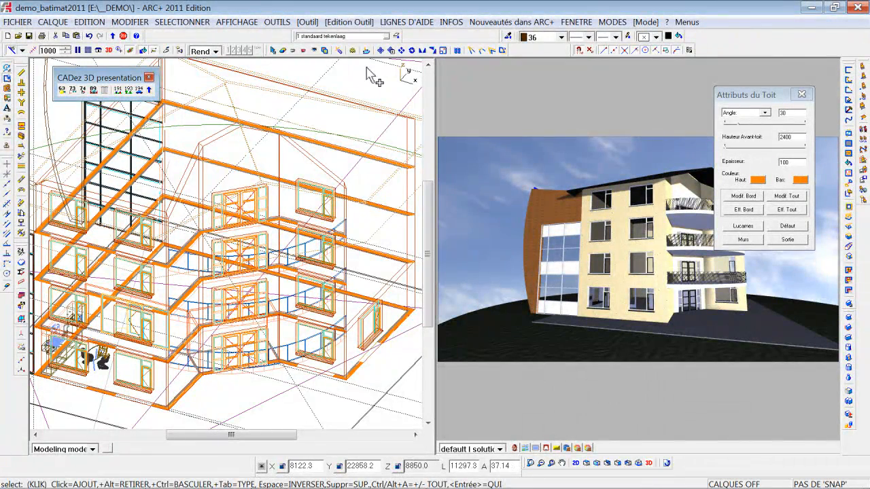
{"action": "scroll", "coordinate": [346, 189], "scroll_direction": "up", "scroll_amount": 5}
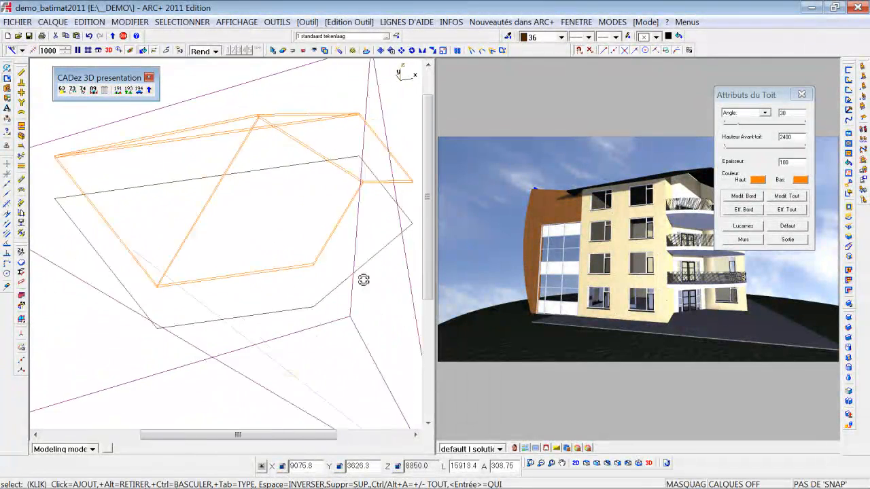
{"action": "middle_click_drag", "start_coordinate": [365, 256], "coordinate": [314, 279]}
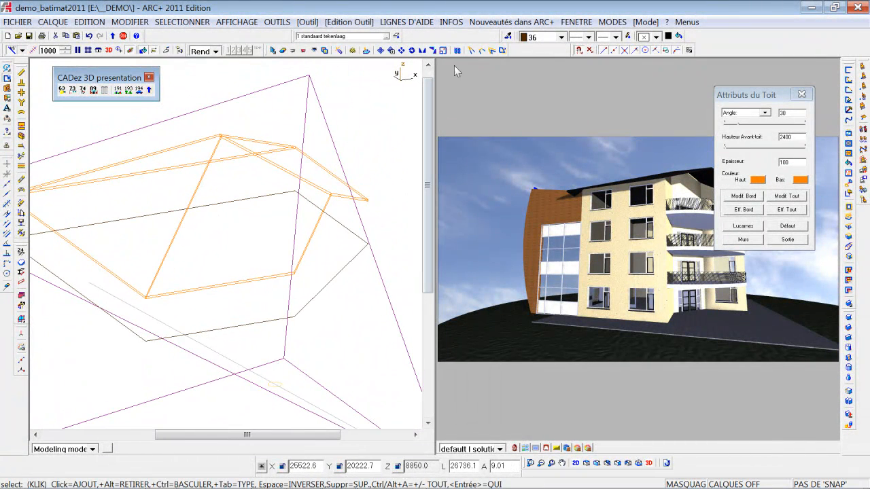
Step: Set the drawing colour to 31 and trace the roof's lower eaves edge through its corners as a closed 2D polygon
{"action": "left_click", "coordinate": [558, 38]}
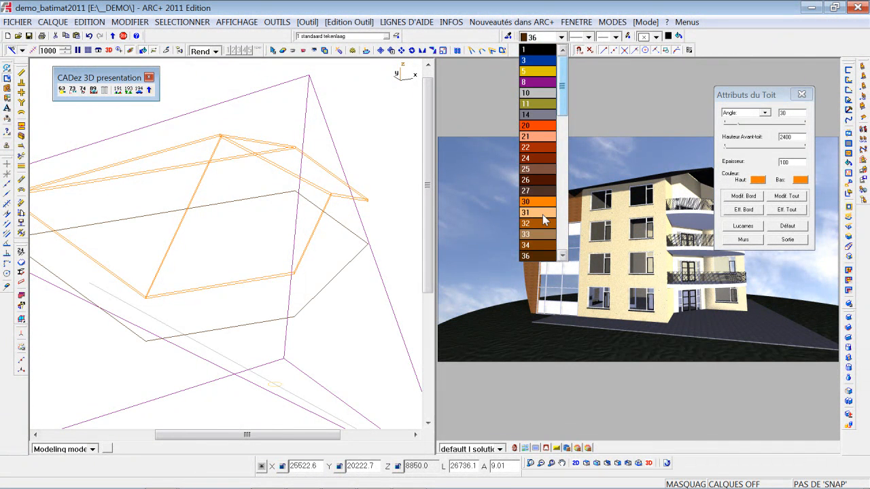
{"action": "left_click", "coordinate": [543, 214]}
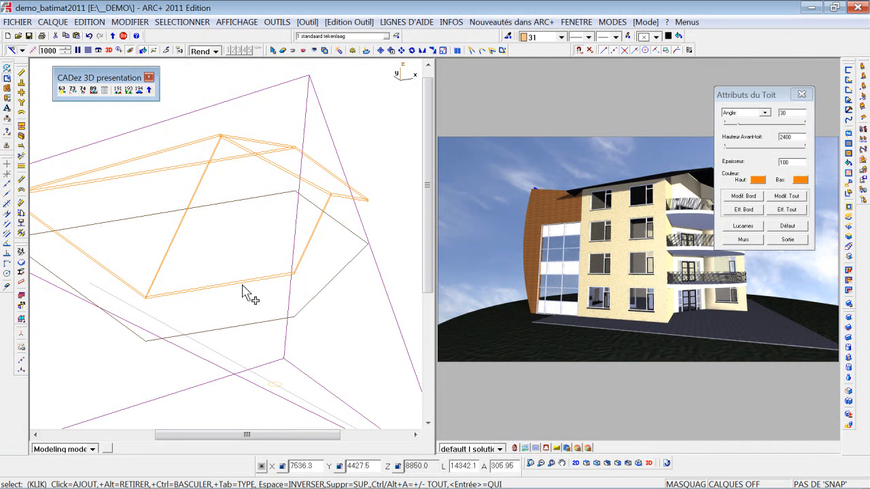
{"action": "left_click", "coordinate": [145, 297]}
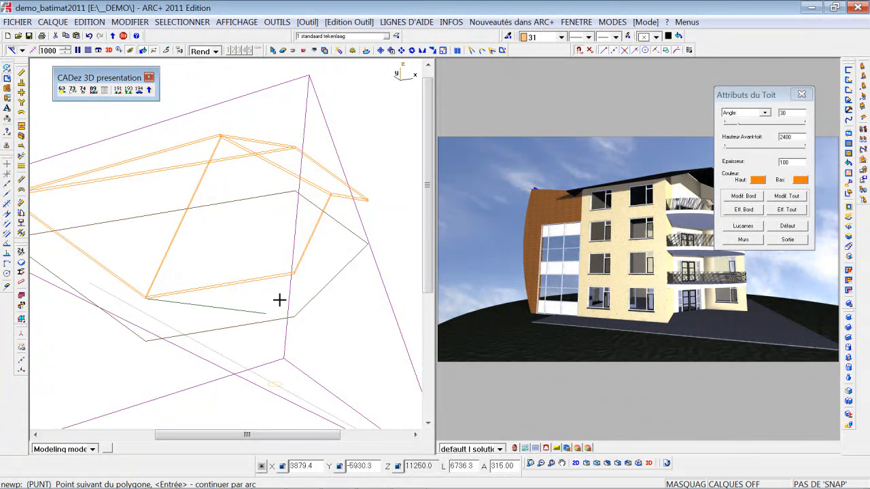
{"action": "left_click", "coordinate": [293, 275]}
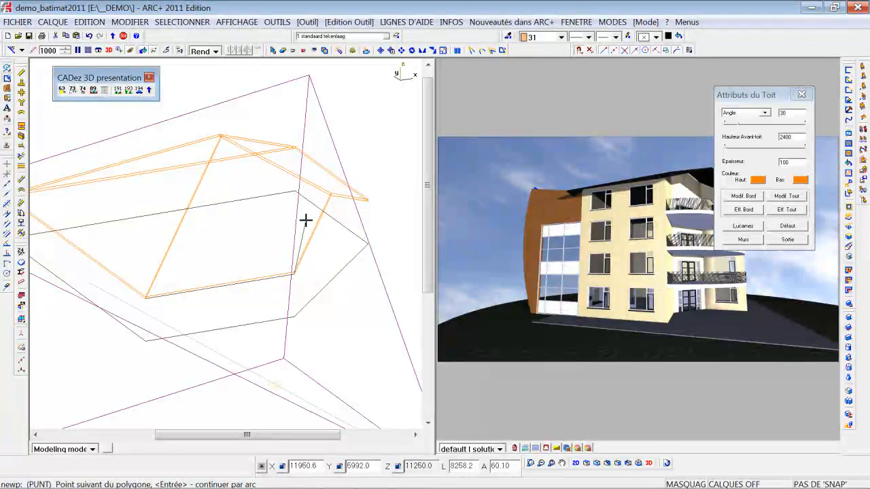
{"action": "left_click", "coordinate": [333, 196]}
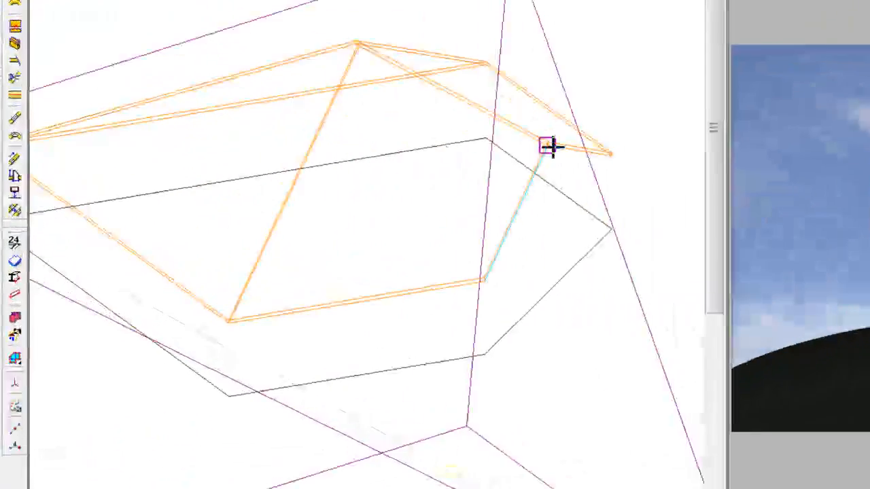
{"action": "left_click", "coordinate": [548, 144]}
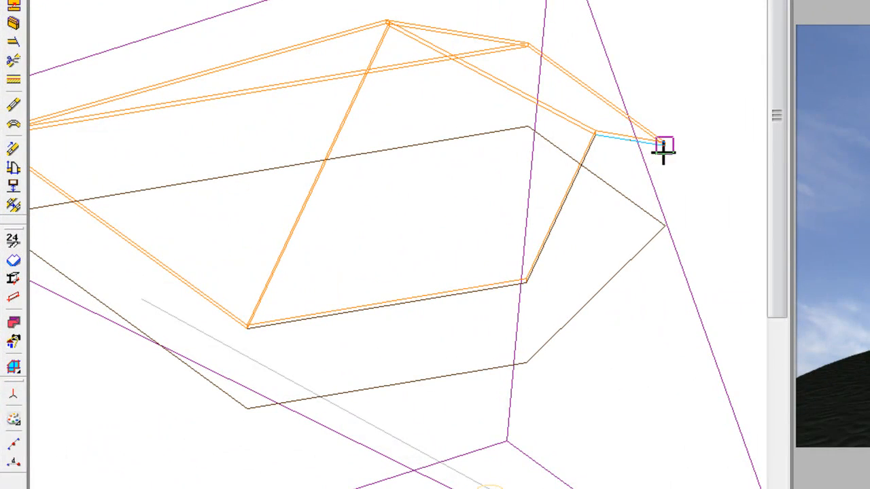
{"action": "left_click", "coordinate": [663, 150]}
{"action": "middle_click_drag", "start_coordinate": [692, 213], "coordinate": [225, 330]}
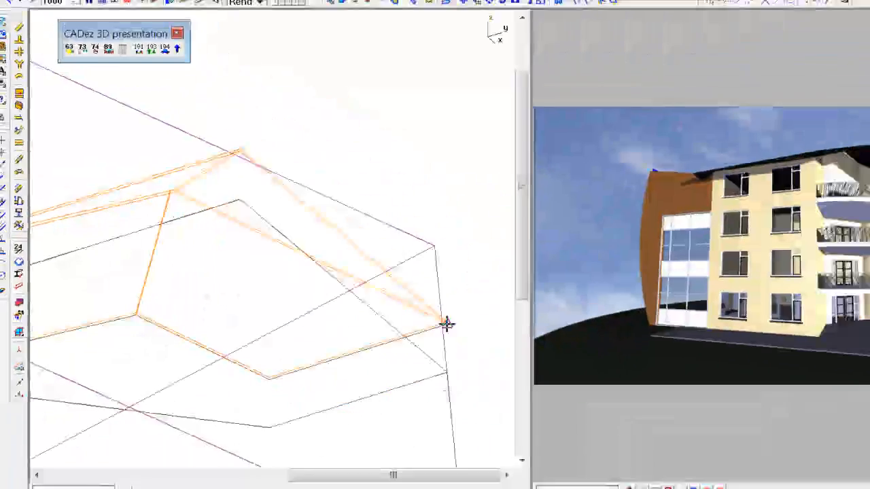
{"action": "left_click", "coordinate": [446, 325]}
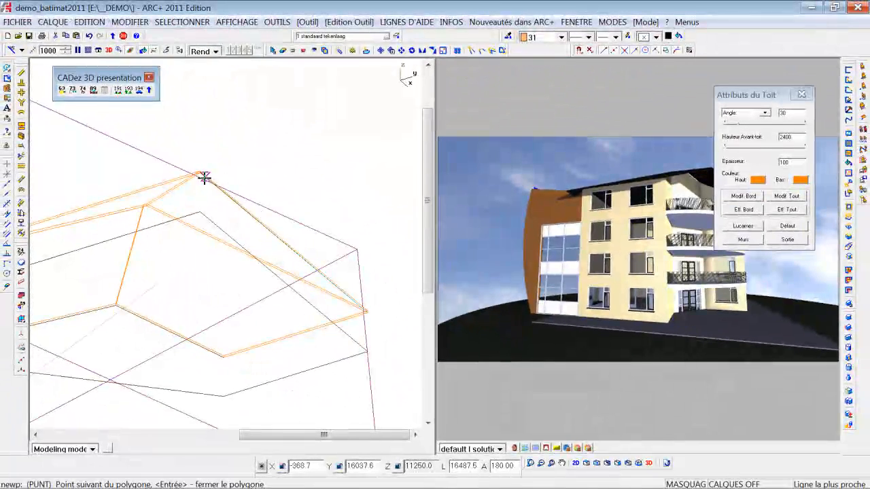
{"action": "left_click", "coordinate": [200, 174]}
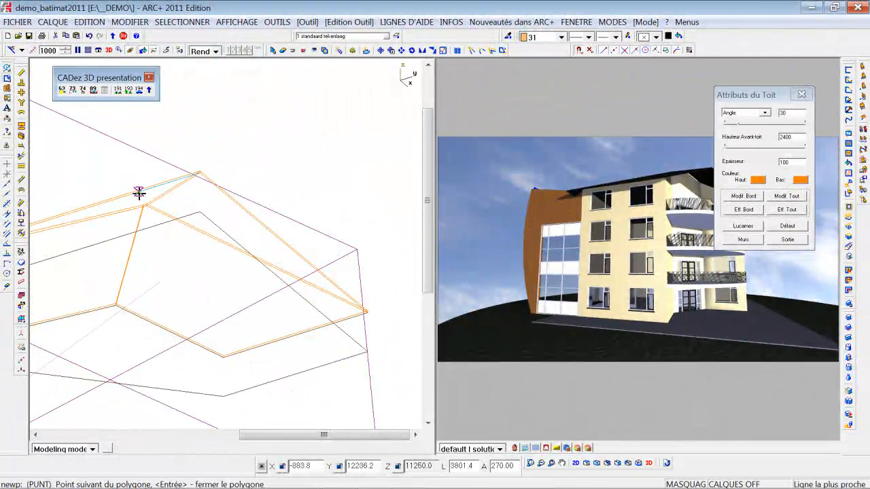
{"action": "key", "text": "Return"}
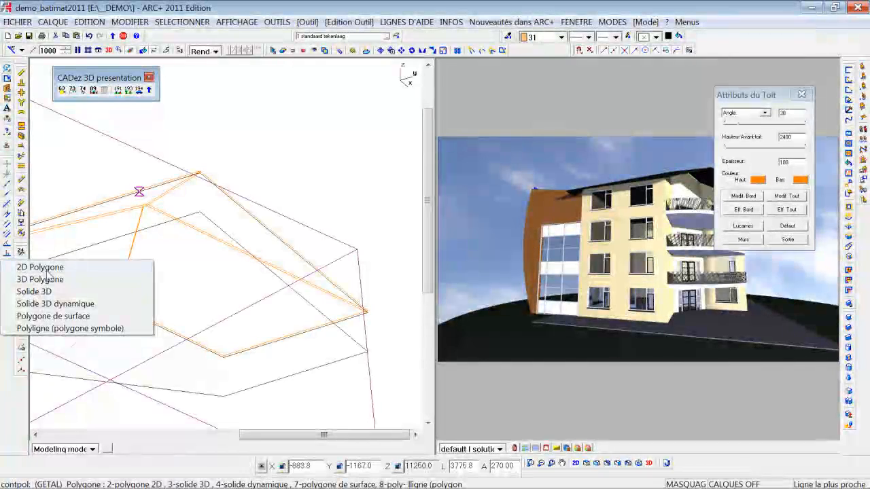
{"action": "left_click", "coordinate": [50, 268]}
{"action": "left_click", "coordinate": [201, 291]}
Step: Hide the roof and its original perimeter polygon, keeping only the traced eaves outline displayed
{"action": "left_click", "coordinate": [274, 51]}
{"action": "left_click", "coordinate": [156, 210]}
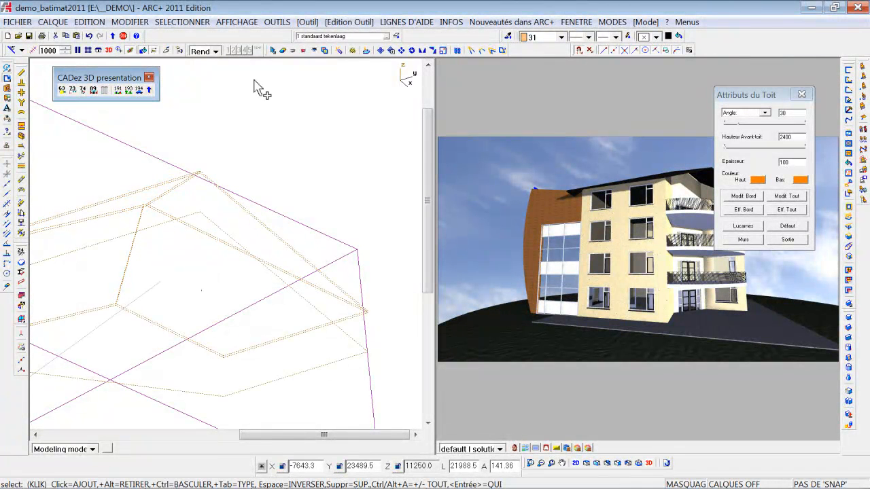
{"action": "left_click", "coordinate": [303, 51]}
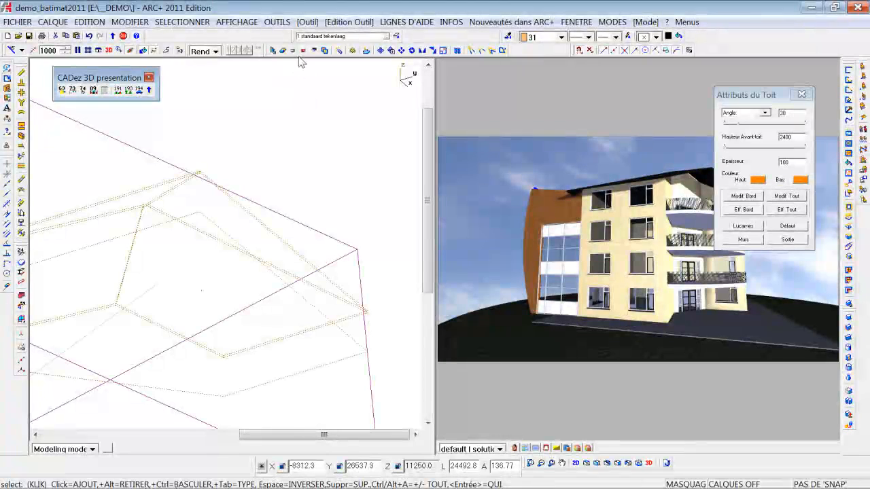
{"action": "left_click", "coordinate": [303, 53]}
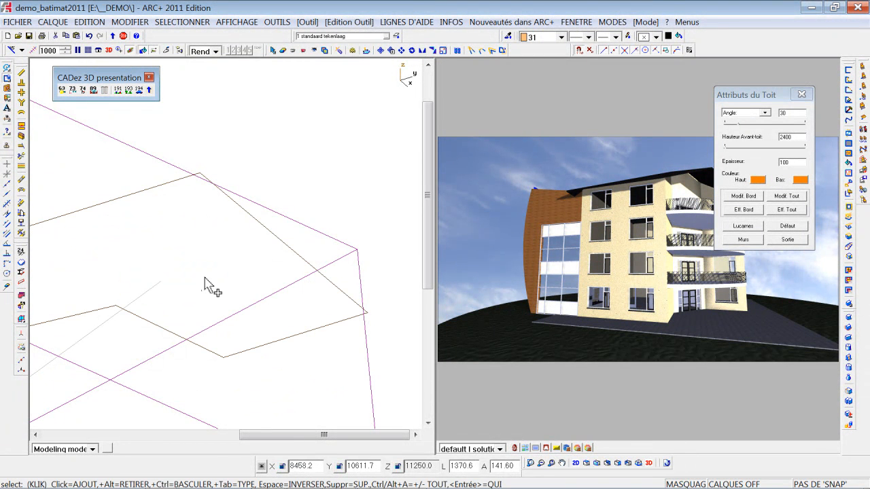
{"action": "middle_click_drag", "start_coordinate": [208, 288], "coordinate": [314, 257]}
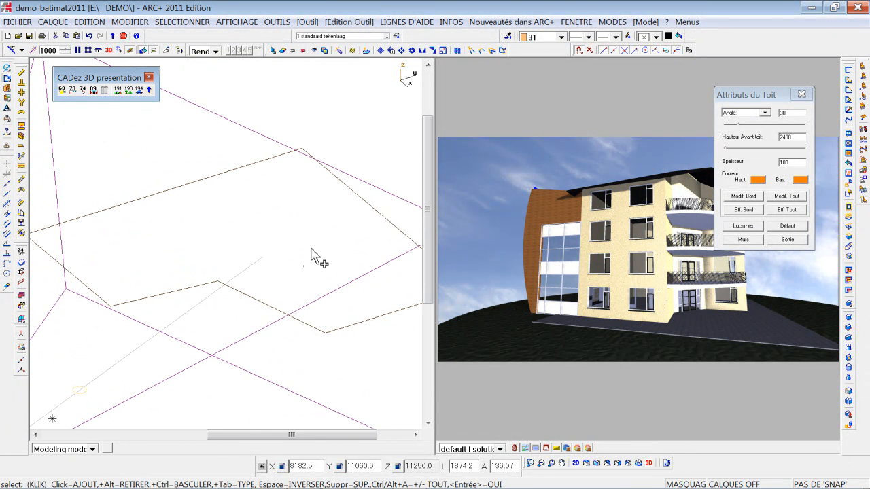
Step: In plan view, start a small eaves profile polygon on the outline's left edge, running outward and turning up
{"action": "key", "text": "2"}
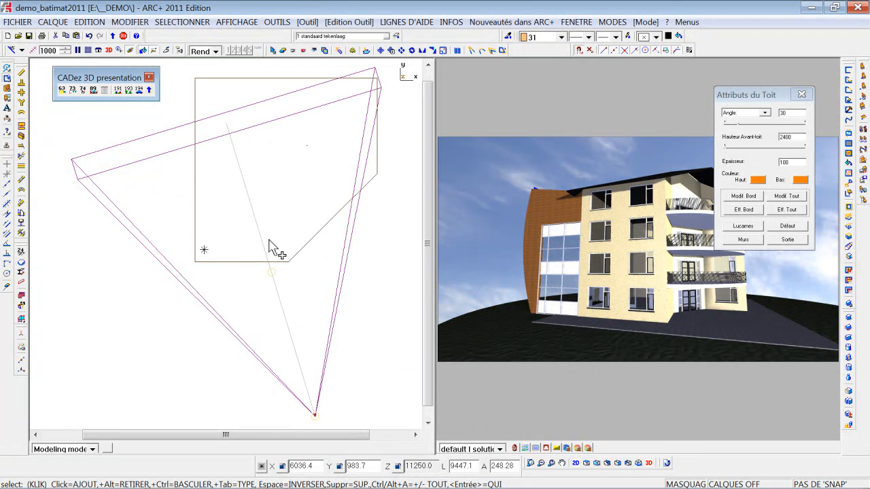
{"action": "scroll", "coordinate": [6, 235], "scroll_direction": "up", "scroll_amount": 2}
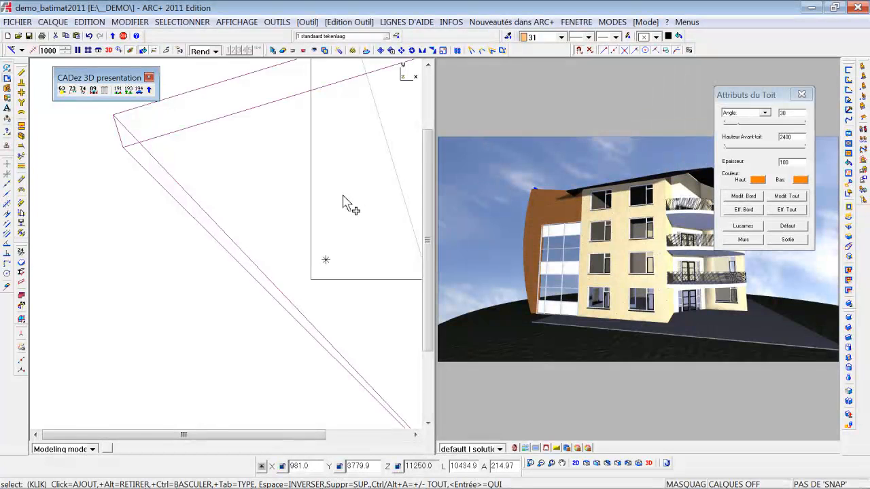
{"action": "scroll", "coordinate": [343, 201], "scroll_direction": "up", "scroll_amount": 3}
{"action": "scroll", "coordinate": [267, 237], "scroll_direction": "down", "scroll_amount": 1}
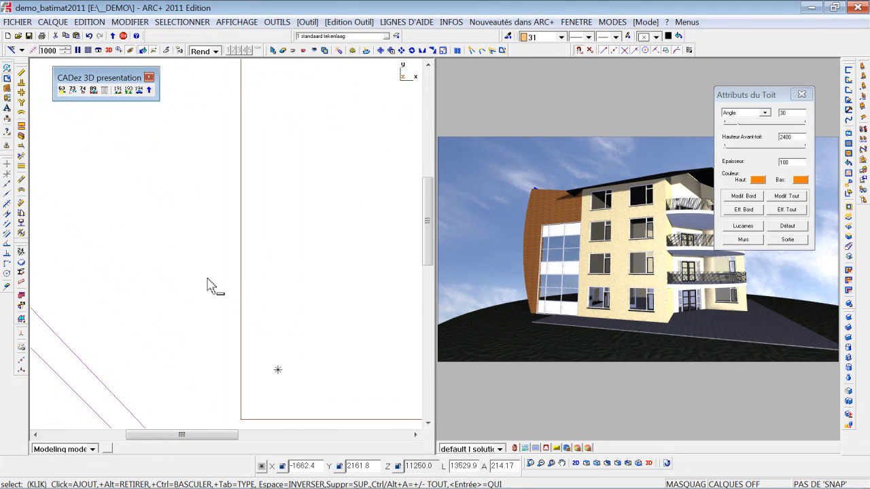
{"action": "key", "text": "Return"}
{"action": "left_click", "coordinate": [240, 278]}
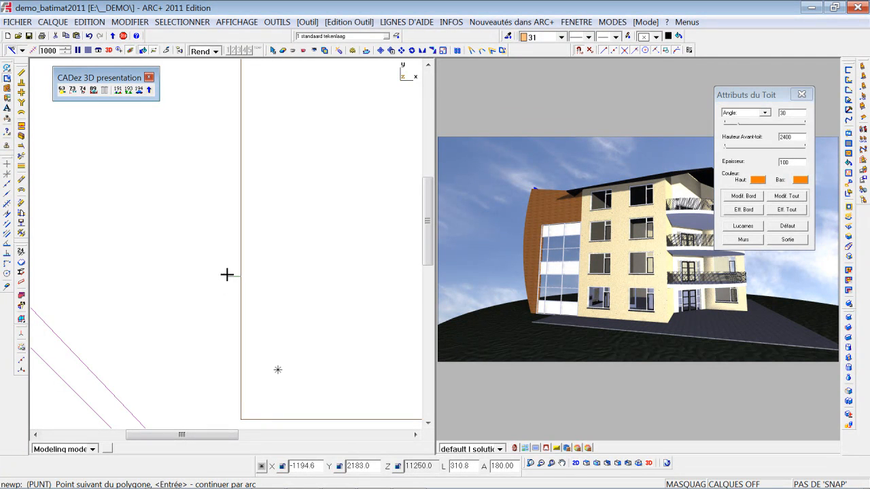
{"action": "left_click", "coordinate": [241, 266]}
{"action": "left_click", "coordinate": [219, 266]}
{"action": "left_click", "coordinate": [218, 249]}
Step: Add the profile's stepped and chamfered edge details, return to the eaves outline and close the polygon
{"action": "scroll", "coordinate": [188, 250], "scroll_direction": "up", "scroll_amount": 7}
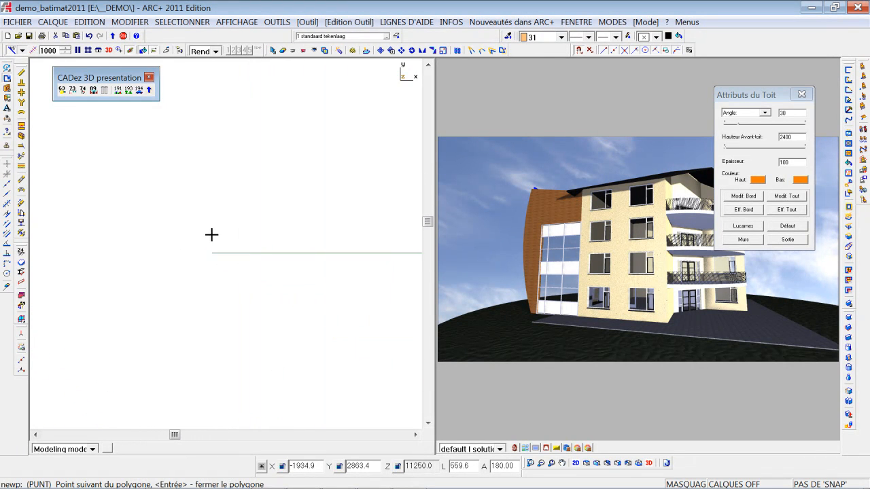
{"action": "middle_click_drag", "start_coordinate": [318, 258], "coordinate": [179, 232]}
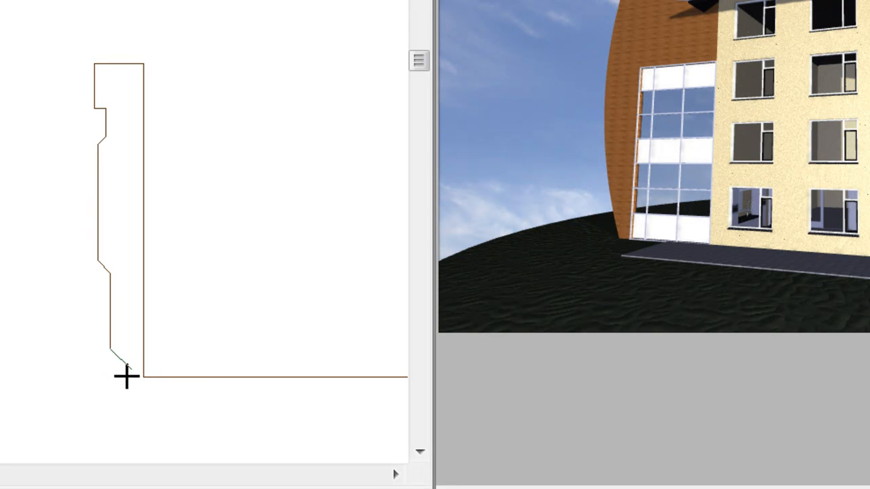
{"action": "left_click", "coordinate": [110, 366]}
{"action": "left_click", "coordinate": [110, 414]}
{"action": "key", "text": "Escape"}
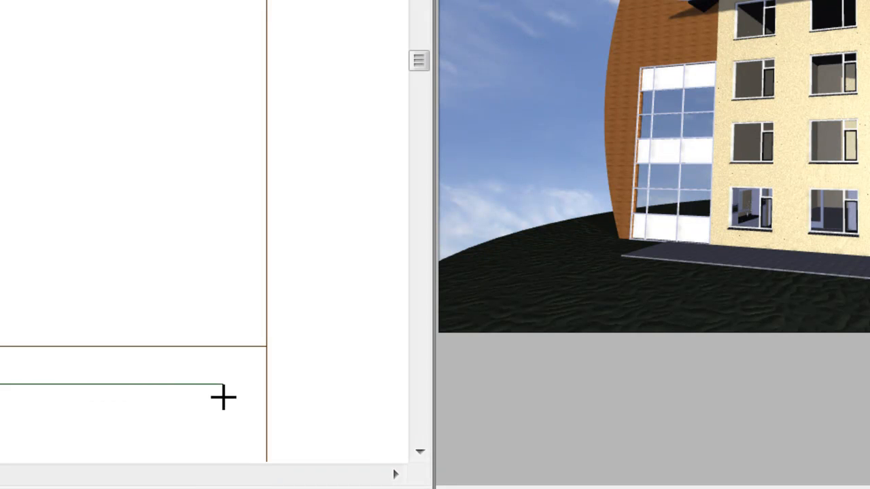
{"action": "right_click", "coordinate": [259, 387]}
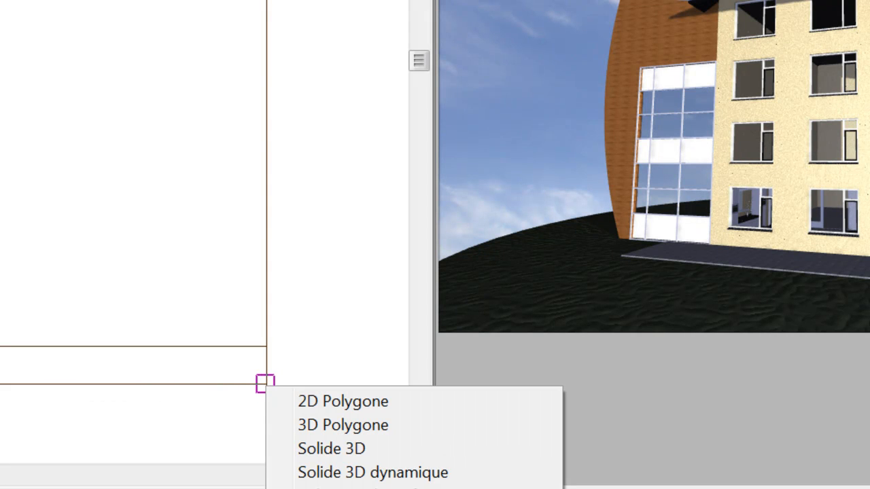
{"action": "left_click", "coordinate": [365, 413]}
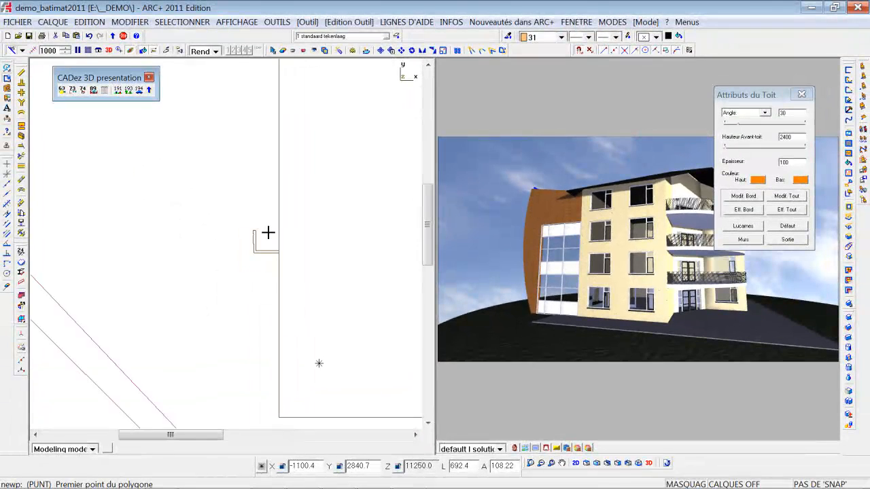
Step: In the 3D view, extrude the small profile along the traced eaves outline with the vertical "route" type option
{"action": "left_click", "coordinate": [638, 463]}
{"action": "scroll", "coordinate": [256, 255], "scroll_direction": "up", "scroll_amount": 3}
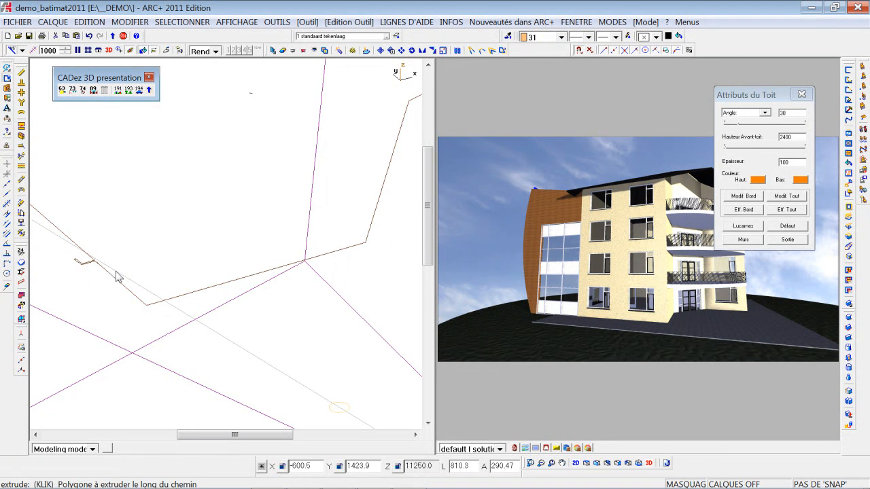
{"action": "left_click", "coordinate": [82, 263]}
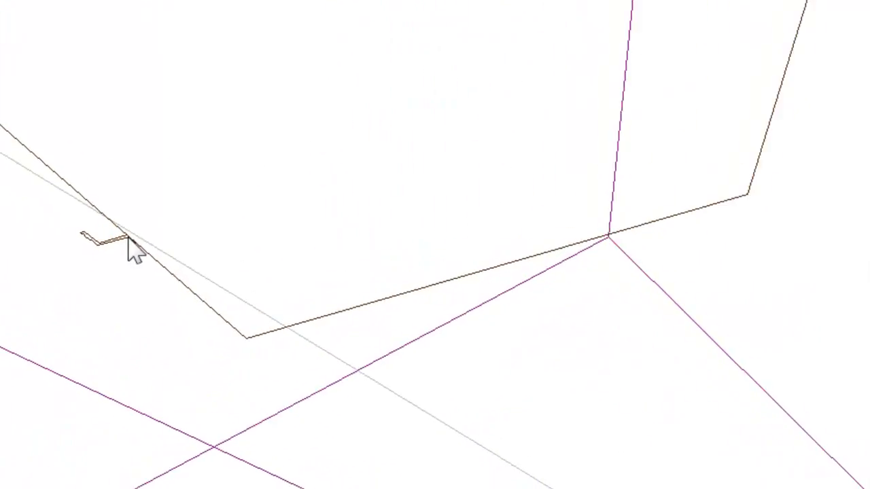
{"action": "right_click", "coordinate": [106, 258]}
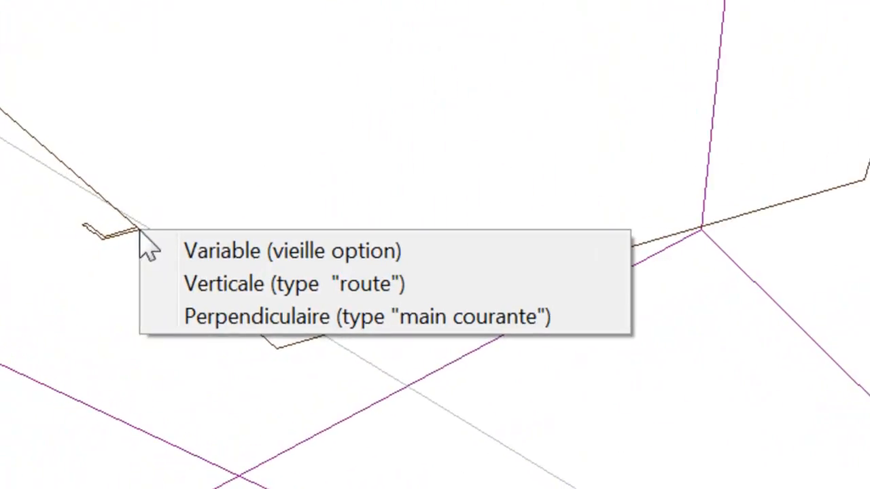
{"action": "left_click", "coordinate": [222, 271]}
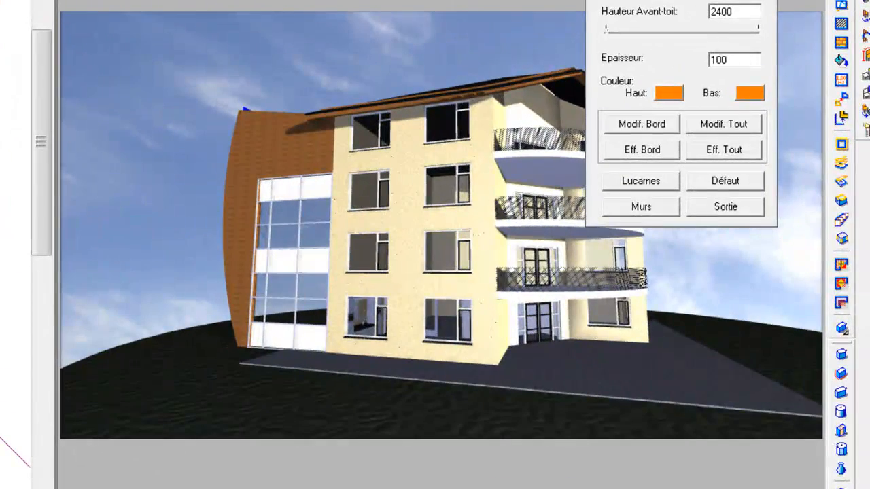
Step: Restore the display of all hidden roof and building elements around the extruded eaves profile
{"action": "left_click_drag", "start_coordinate": [501, 83], "coordinate": [615, 169]}
{"action": "left_click_drag", "start_coordinate": [204, 300], "coordinate": [424, 259]}
{"action": "scroll", "coordinate": [424, 256], "scroll_direction": "down", "scroll_amount": 3}
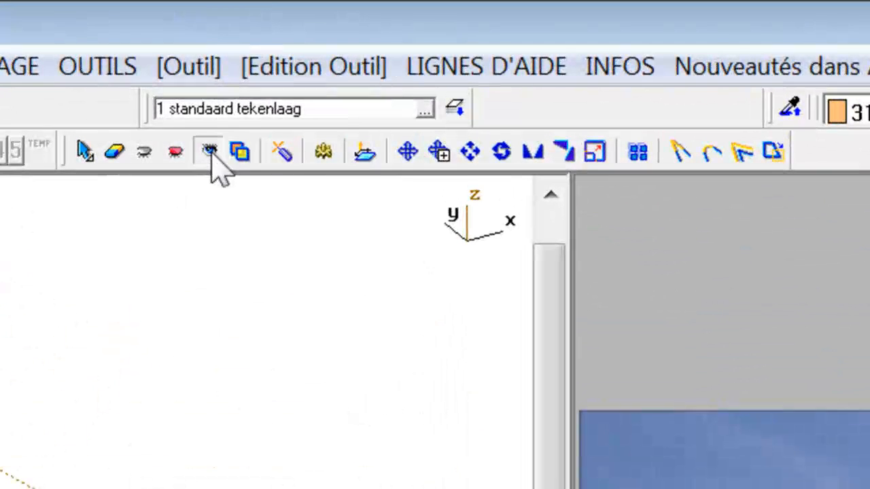
{"action": "left_click", "coordinate": [256, 106]}
{"action": "left_click", "coordinate": [384, 163]}
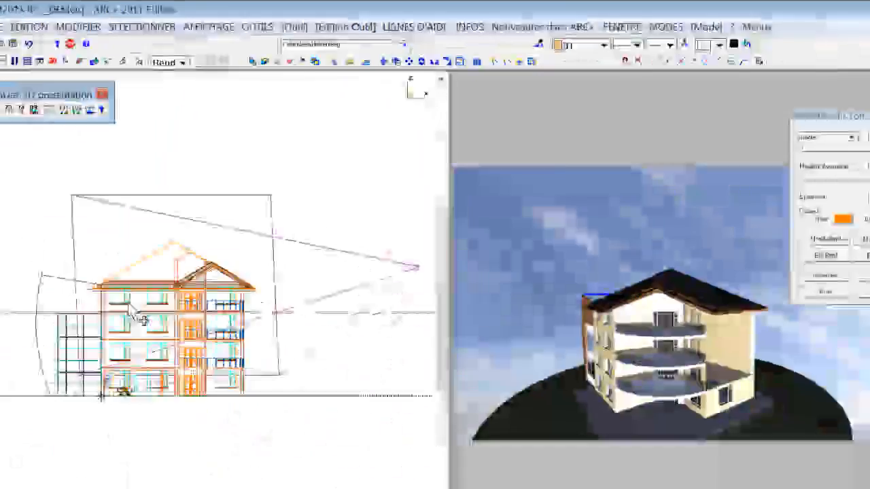
Step: In the elevation, adjust the roof's position at the eaves profile with Move, then orbit the rendered view to the glazed end wall
{"action": "scroll", "coordinate": [177, 244], "scroll_direction": "up", "scroll_amount": 4}
{"action": "scroll", "coordinate": [177, 239], "scroll_direction": "up", "scroll_amount": 2}
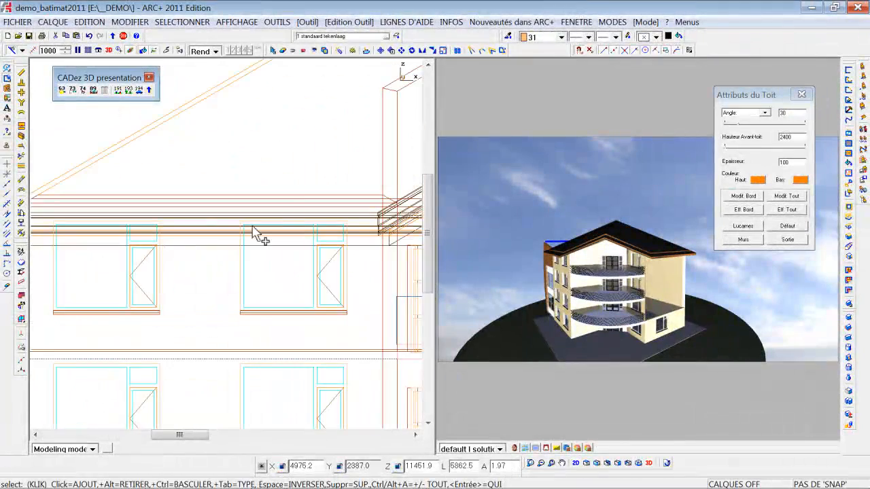
{"action": "left_click", "coordinate": [380, 51]}
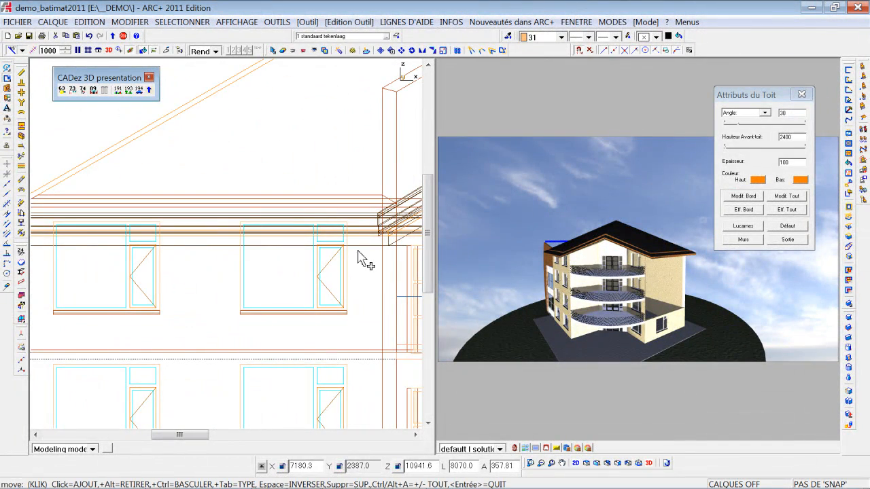
{"action": "left_click", "coordinate": [381, 51]}
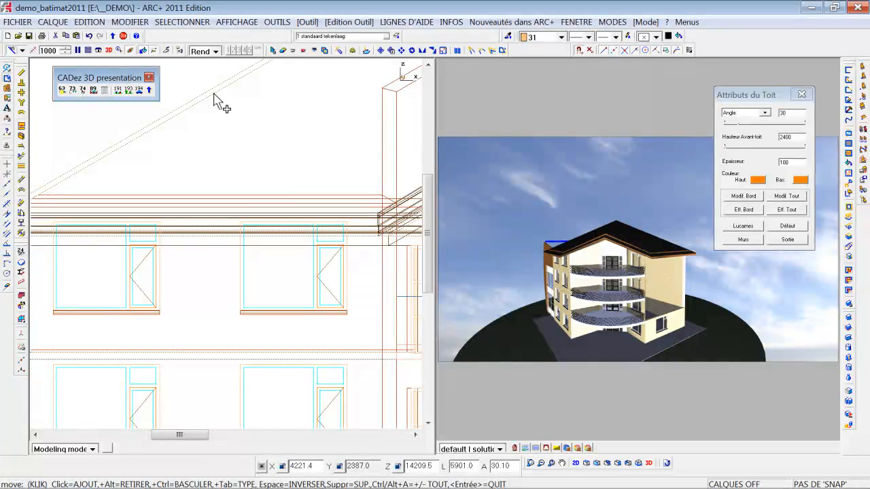
{"action": "key", "text": "Escape"}
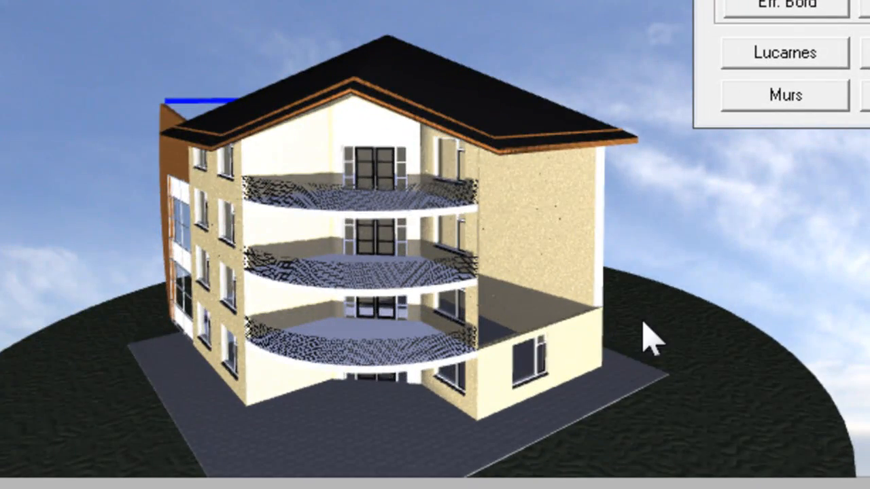
{"action": "left_click_drag", "start_coordinate": [643, 323], "coordinate": [566, 196]}
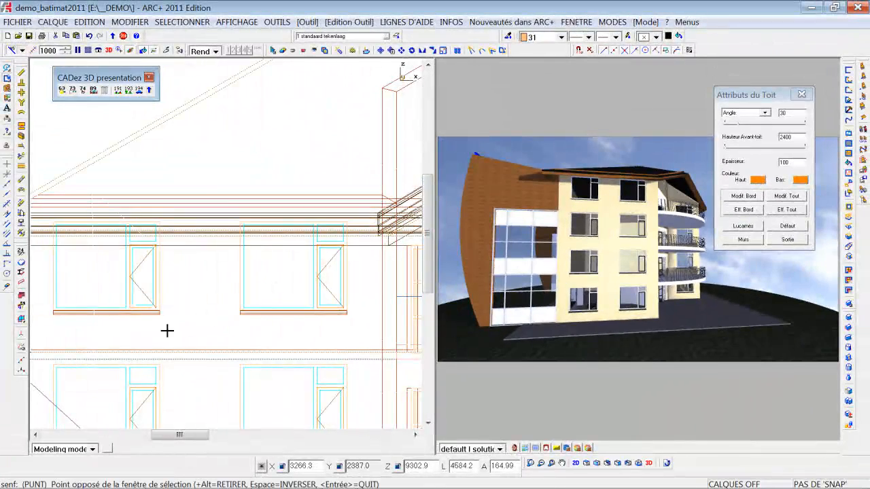
Step: Window-select the ground-floor elements in the full elevation and isolate them, hiding the upper floors and roof
{"action": "left_click", "coordinate": [167, 331]}
{"action": "key", "text": "Home"}
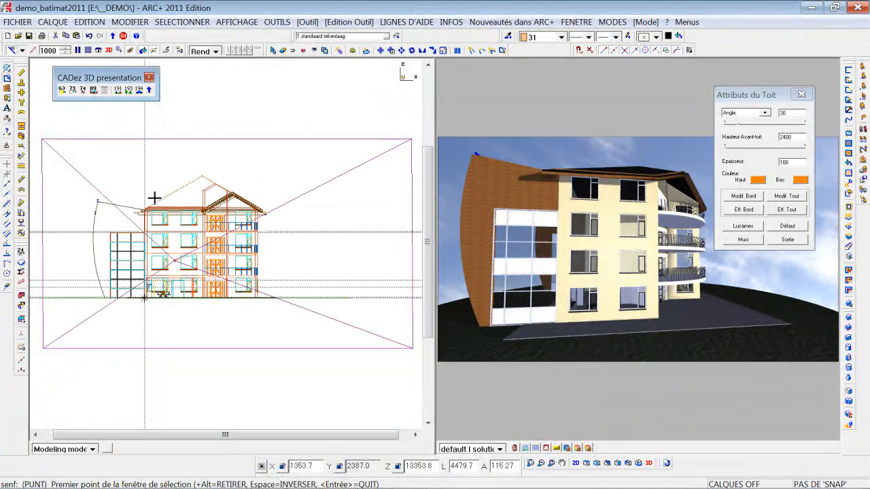
{"action": "scroll", "coordinate": [110, 196], "scroll_direction": "up", "scroll_amount": 3}
{"action": "key", "text": "Delete"}
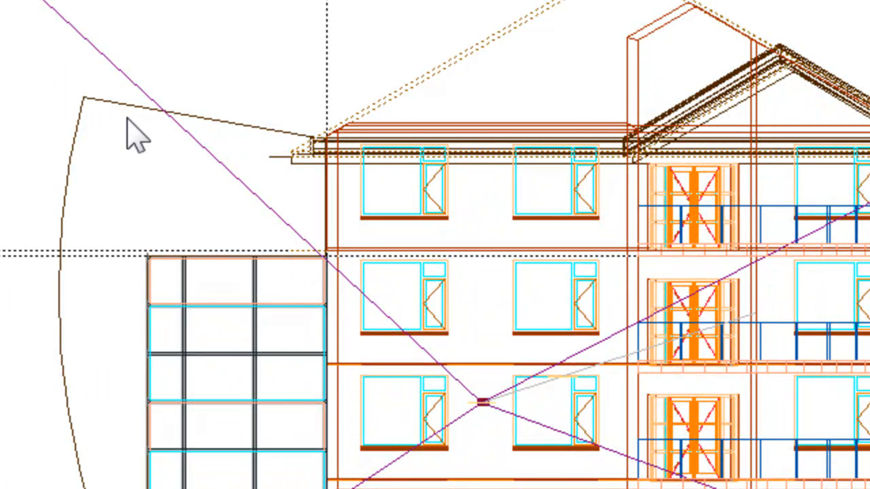
{"action": "key", "text": "Escape"}
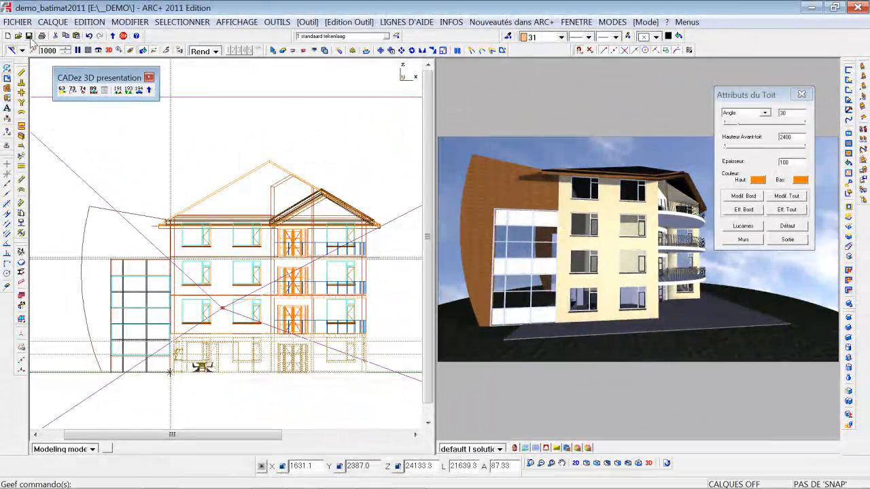
{"action": "left_click", "coordinate": [293, 51]}
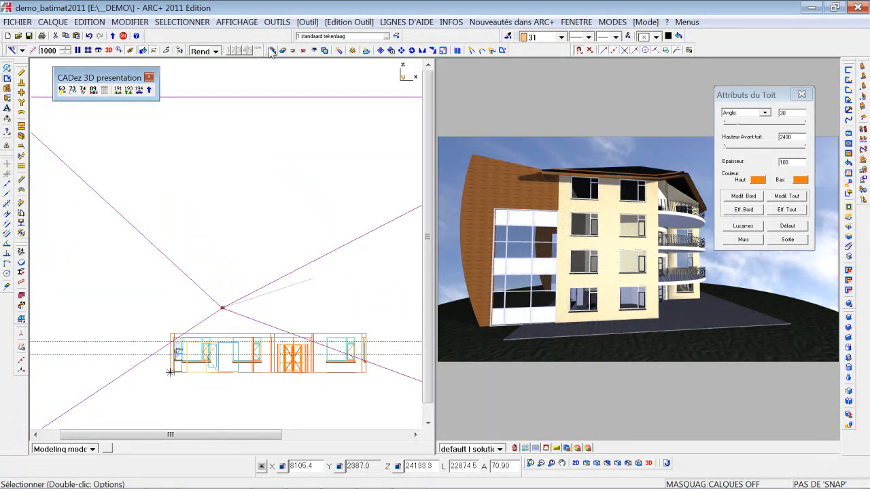
Step: Show the isolated ground floor in plan view, framed on the kitchen units and the room around them
{"action": "left_click", "coordinate": [108, 51]}
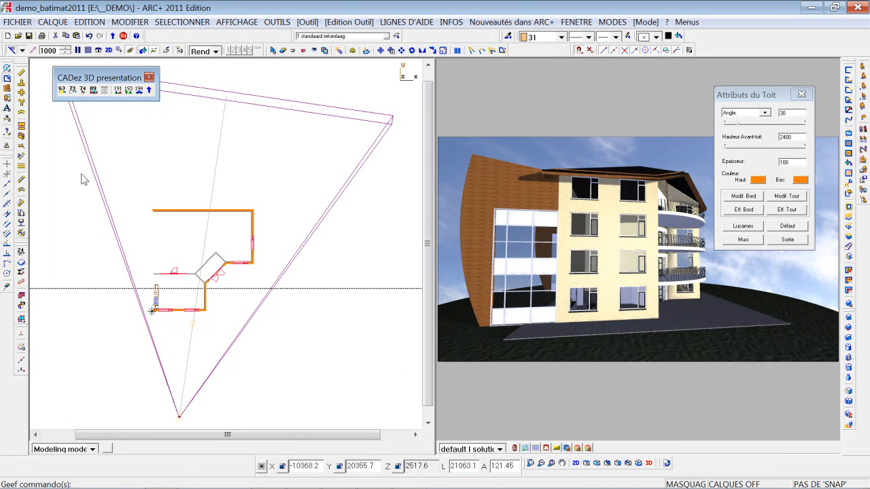
{"action": "scroll", "coordinate": [188, 266], "scroll_direction": "up", "scroll_amount": 8}
{"action": "middle_click_drag", "start_coordinate": [188, 304], "coordinate": [319, 151]}
{"action": "scroll", "coordinate": [251, 246], "scroll_direction": "up", "scroll_amount": 2}
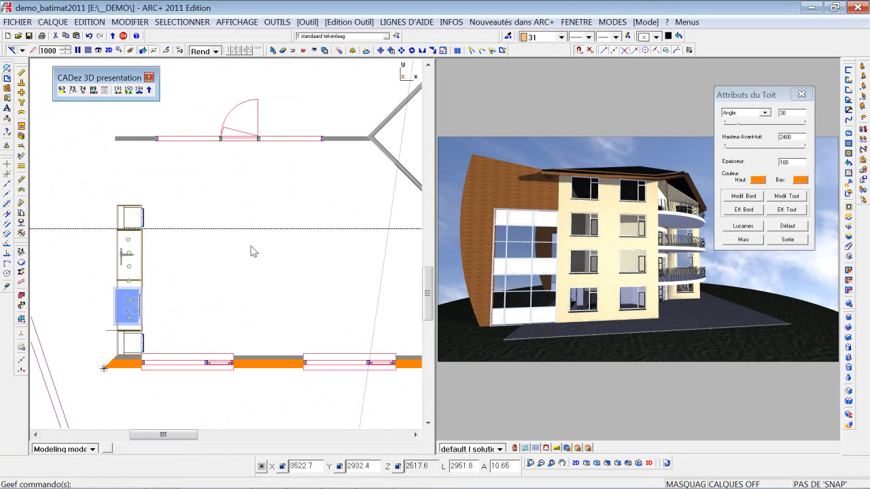
{"action": "middle_click_drag", "start_coordinate": [260, 258], "coordinate": [216, 287]}
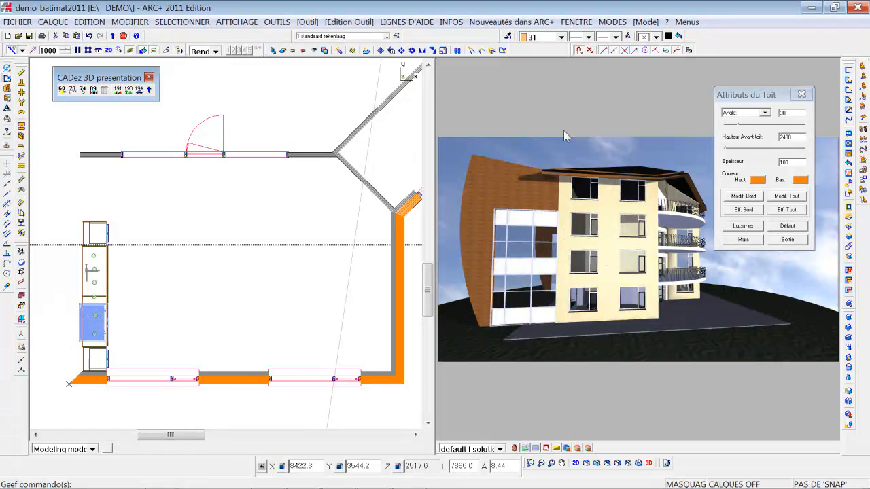
Step: Close the roof attributes and switch to the "Default" window layout, showing the whole ground-floor plan in a single view
{"action": "left_click", "coordinate": [802, 95]}
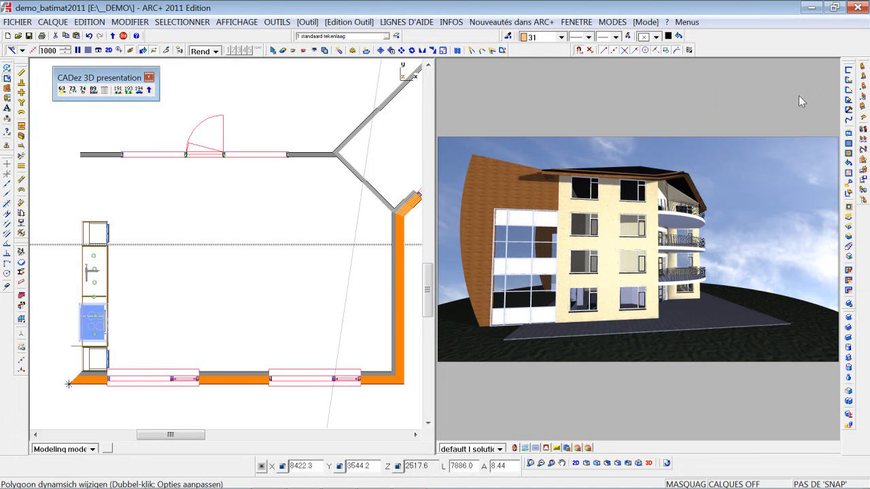
{"action": "left_click", "coordinate": [315, 213]}
{"action": "left_click", "coordinate": [216, 53]}
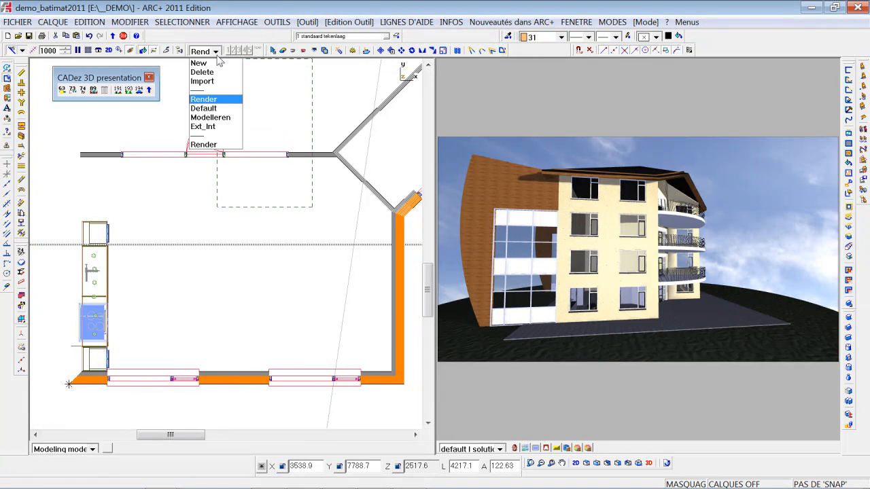
{"action": "left_click", "coordinate": [218, 110]}
{"action": "scroll", "coordinate": [425, 261], "scroll_direction": "up", "scroll_amount": 7}
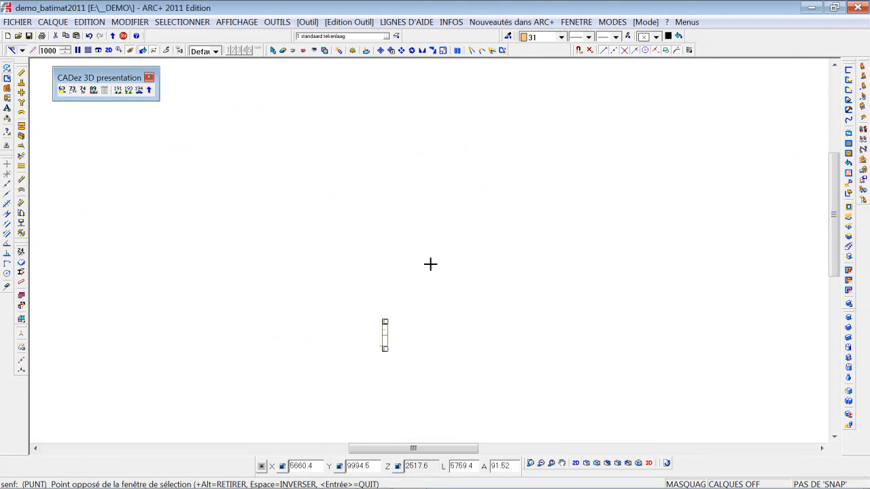
{"action": "middle_click_drag", "start_coordinate": [447, 272], "coordinate": [468, 216]}
{"action": "key", "text": "Escape"}
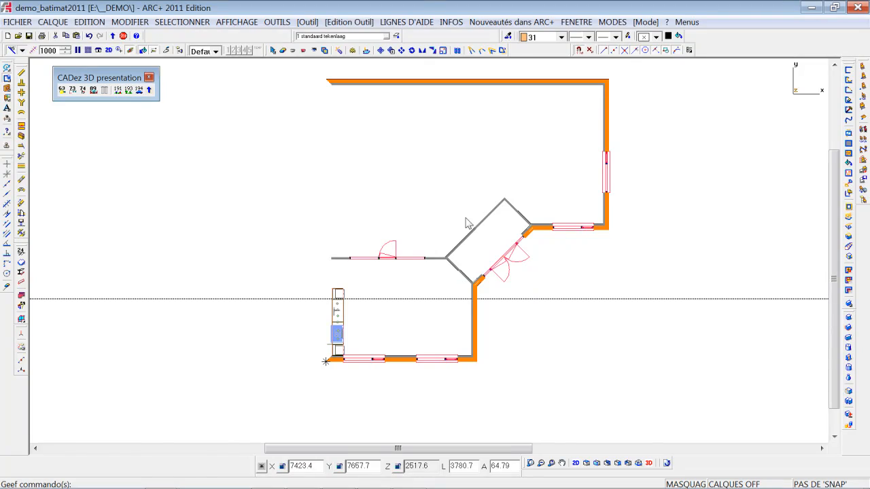